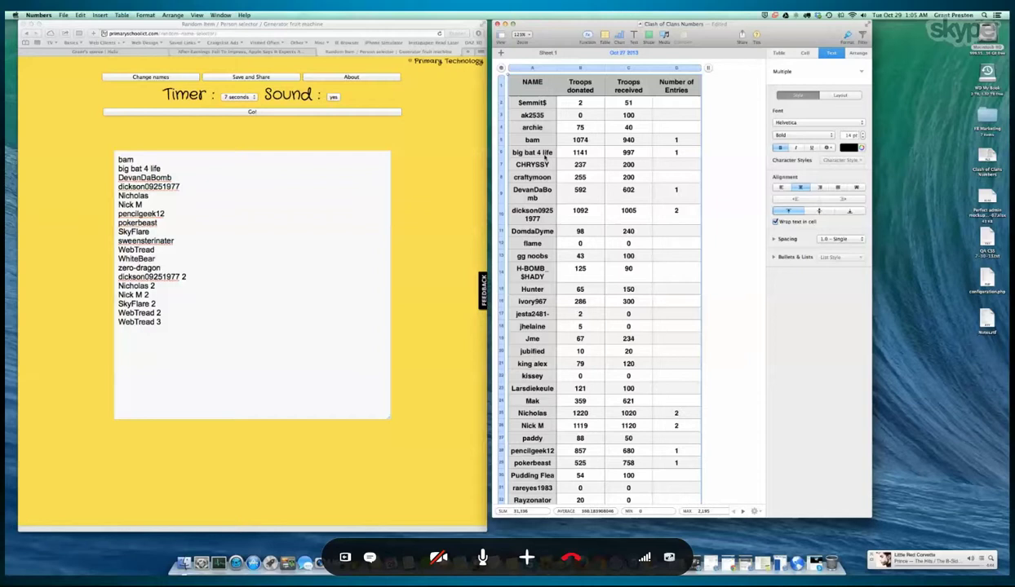
Step: Widen the NAME column to about 231 pt so each player name stays on one line
click(630, 155)
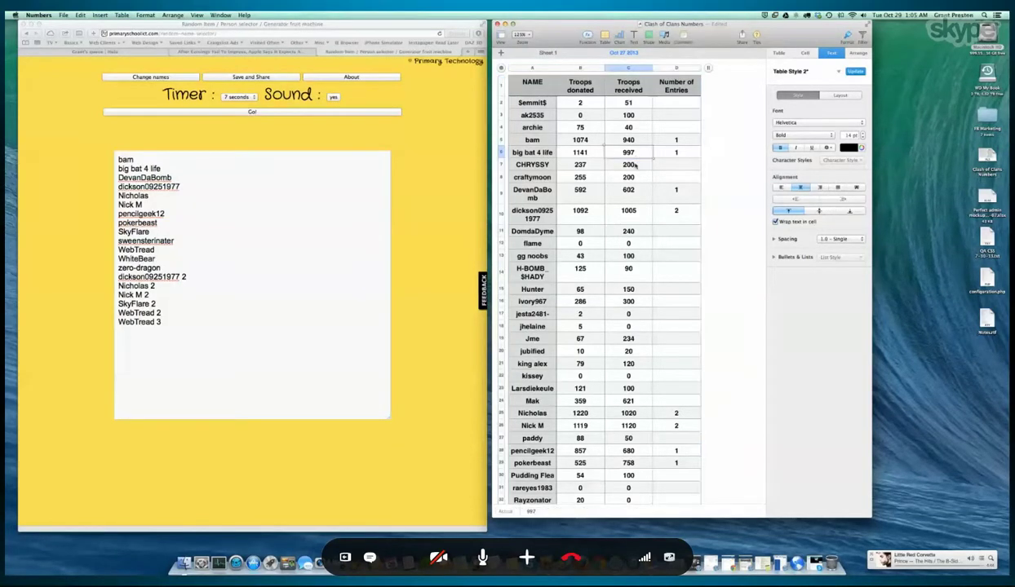
scroll(652, 147, down, 2)
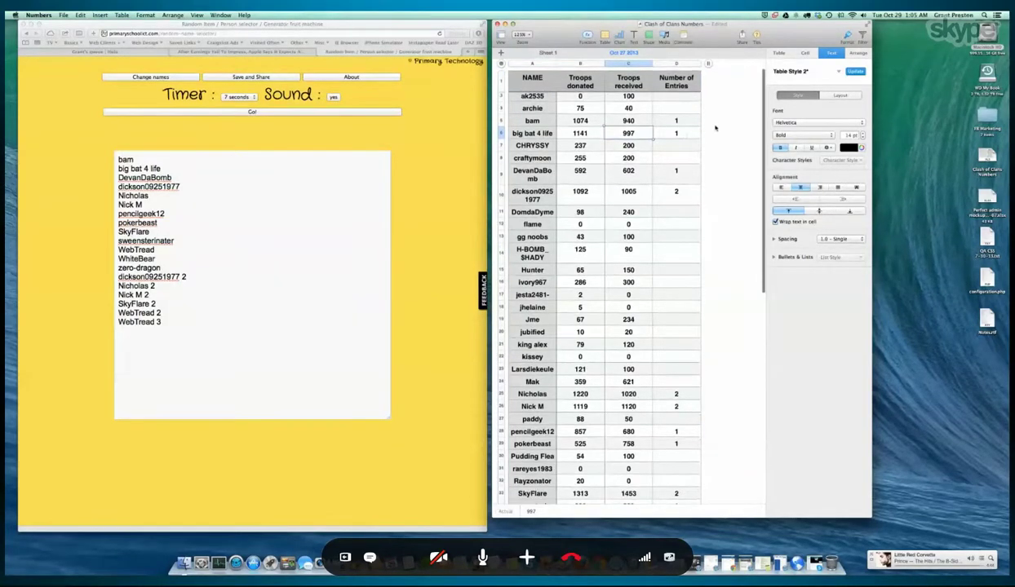
scroll(688, 136, down, 2)
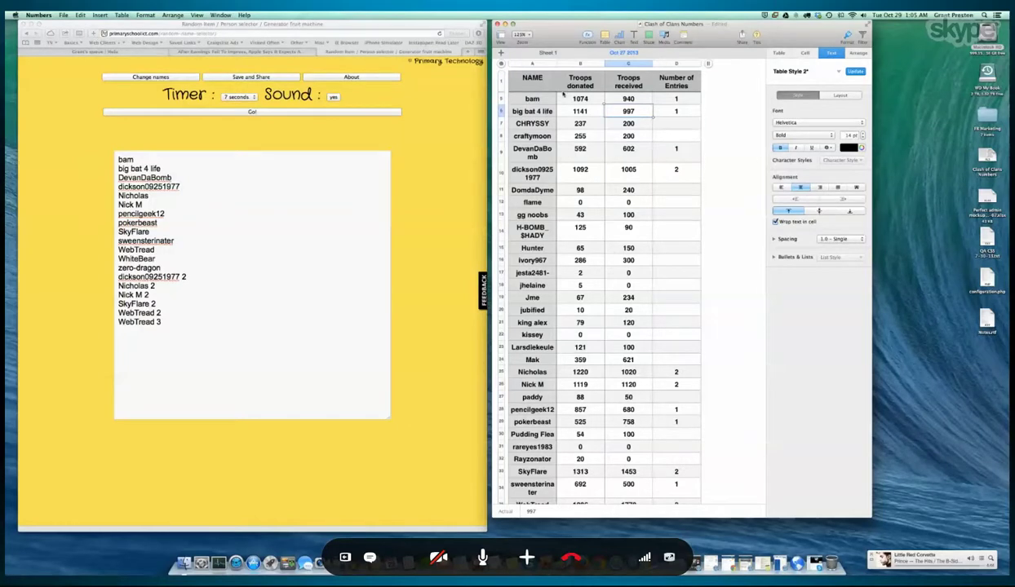
drag(556, 64, 589, 65)
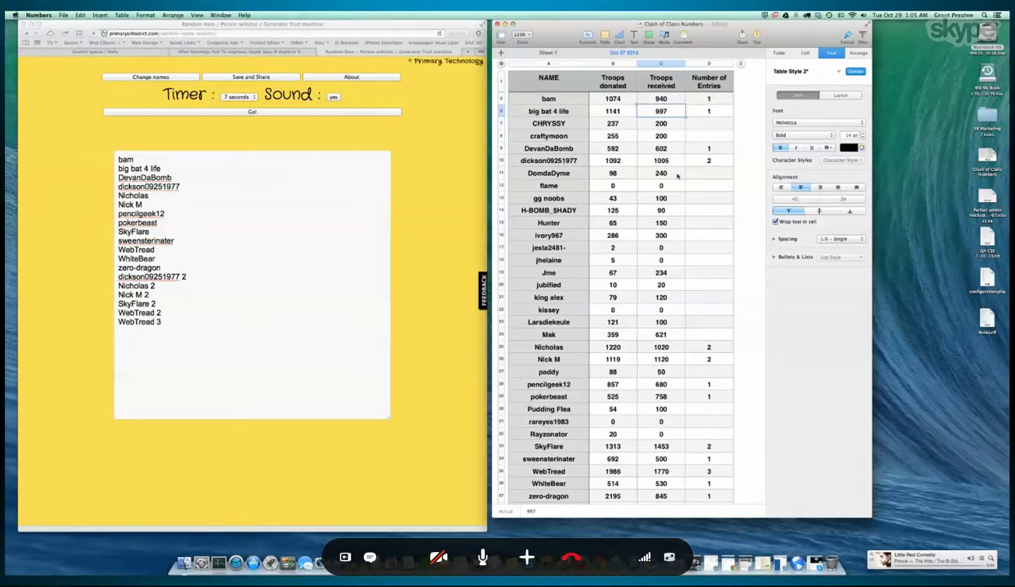
scroll(695, 178, down, 3)
scroll(694, 179, down, 2)
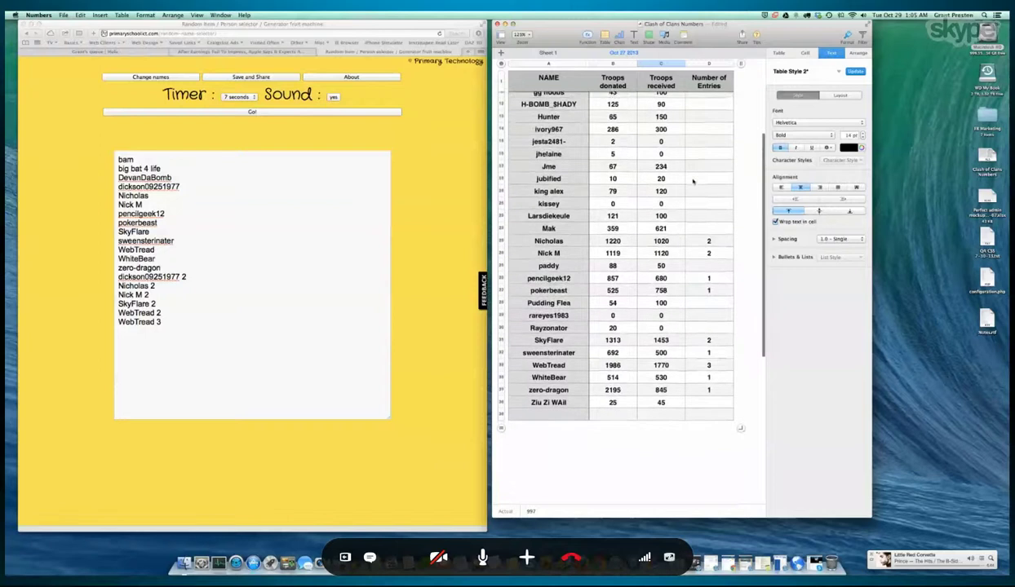
scroll(693, 181, down, 2)
scroll(692, 181, up, 2)
scroll(669, 163, up, 1)
scroll(644, 147, up, 2)
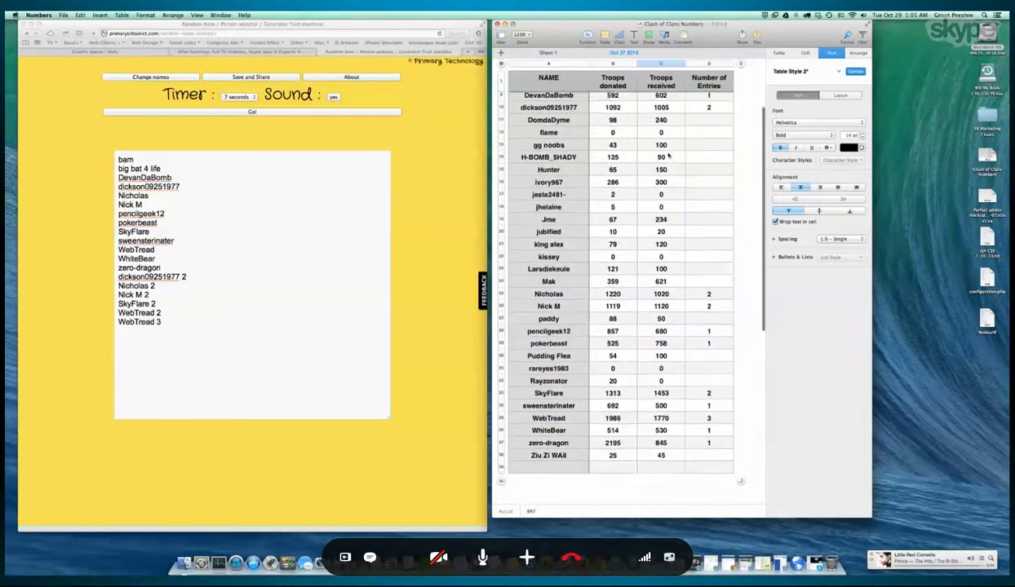
scroll(620, 131, up, 1)
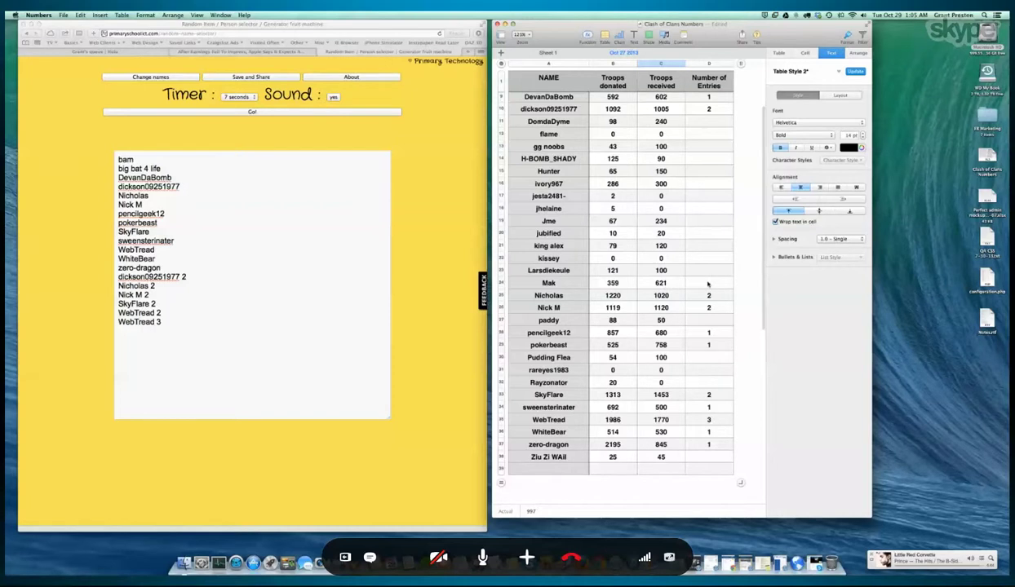
Step: Scroll the lower rows to check entry counts of one to three per player
scroll(708, 283, down, 1)
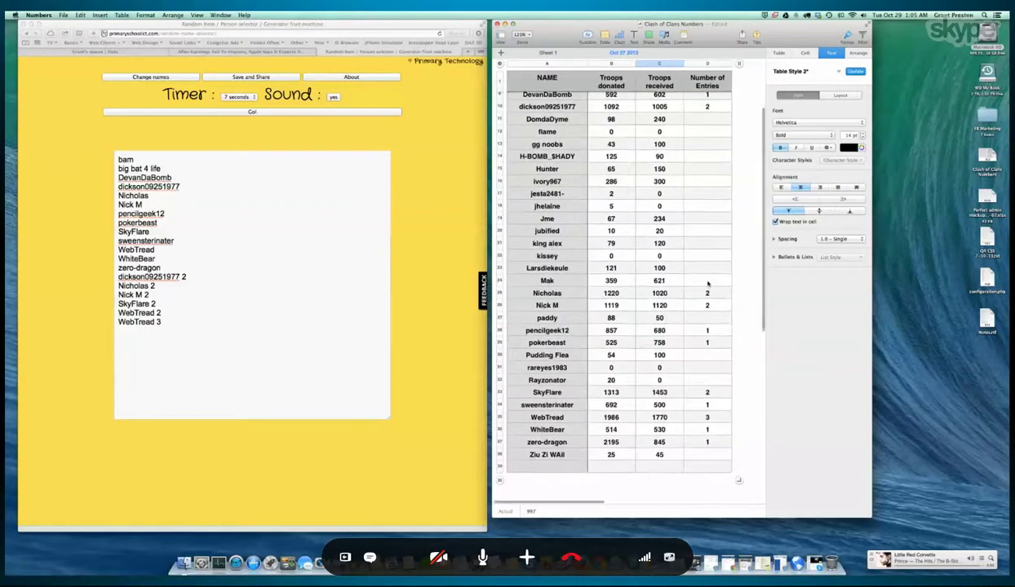
scroll(708, 283, down, 1)
scroll(707, 281, down, 1)
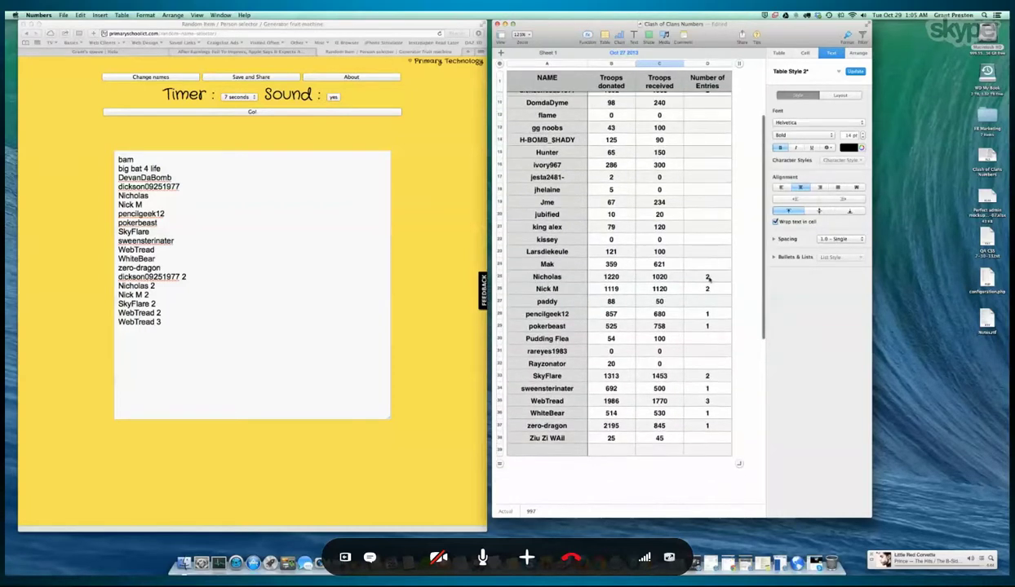
scroll(708, 278, down, 1)
scroll(708, 278, down, 1)
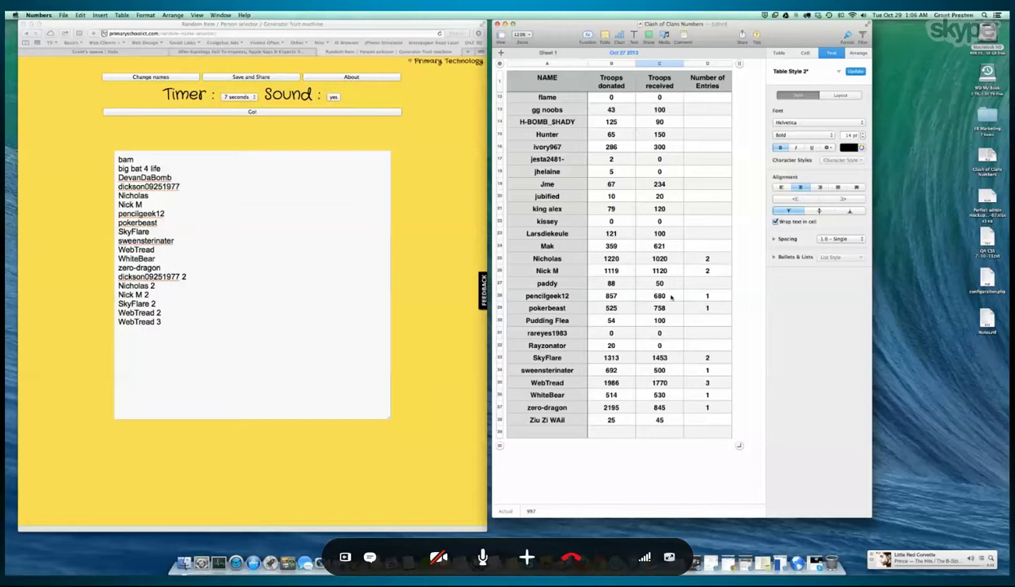
scroll(718, 299, down, 2)
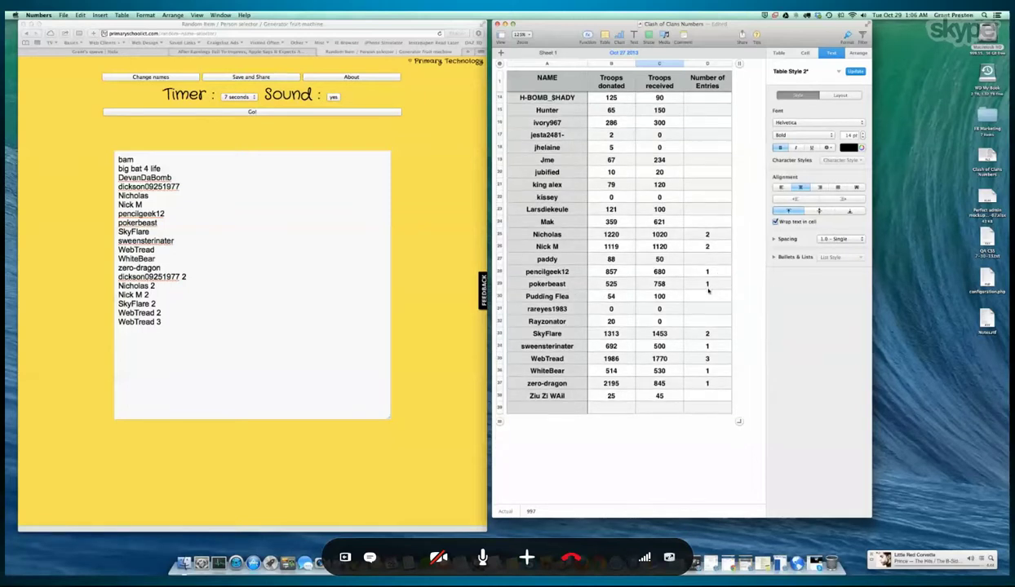
scroll(707, 289, down, 2)
scroll(699, 291, down, 1)
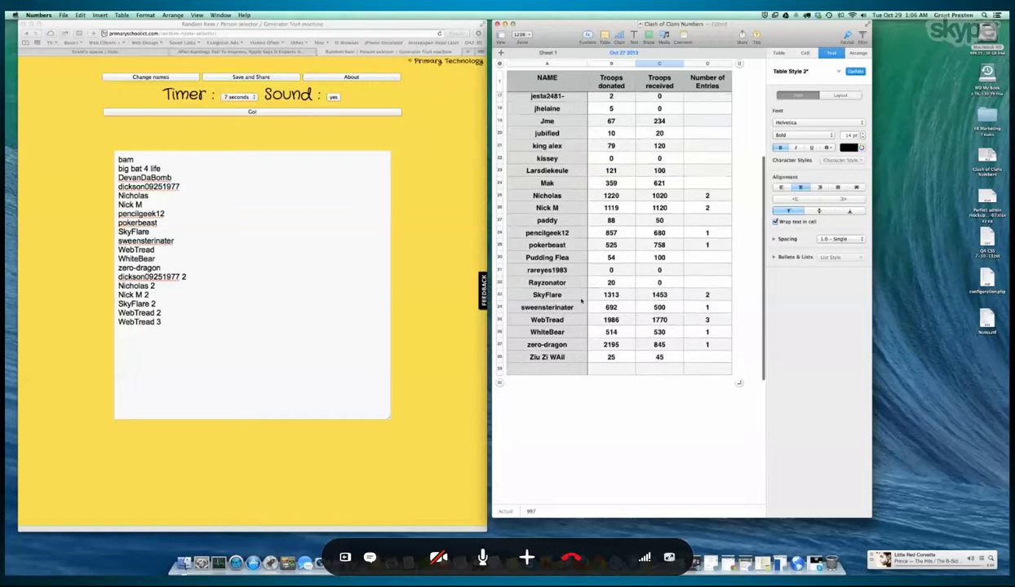
click(709, 297)
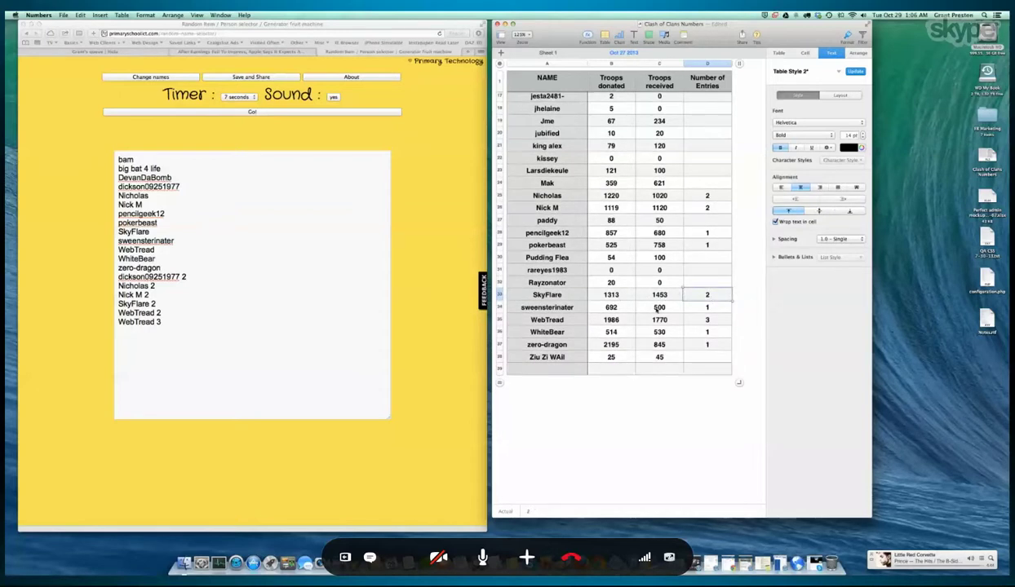
scroll(659, 309, down, 2)
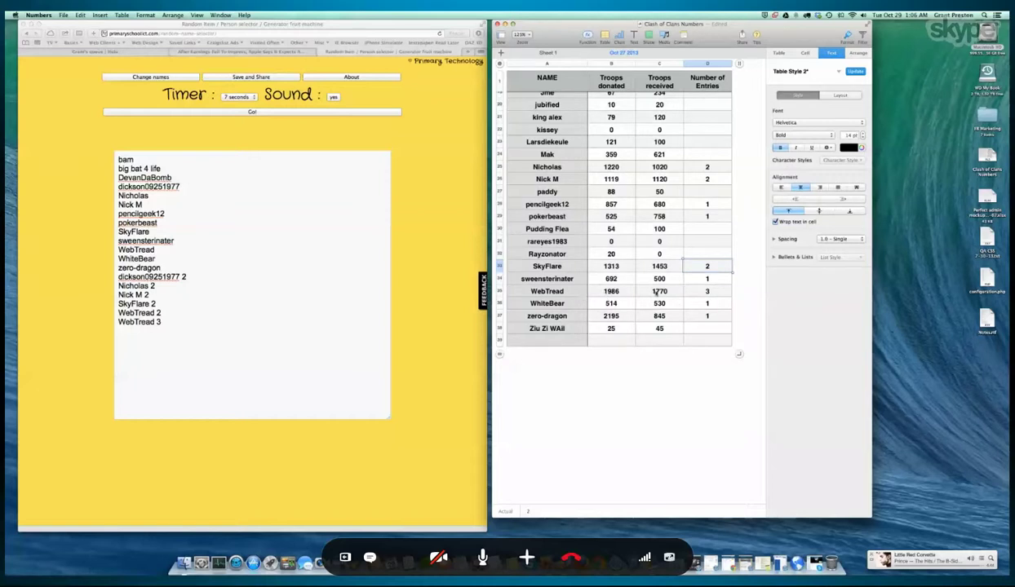
click(689, 287)
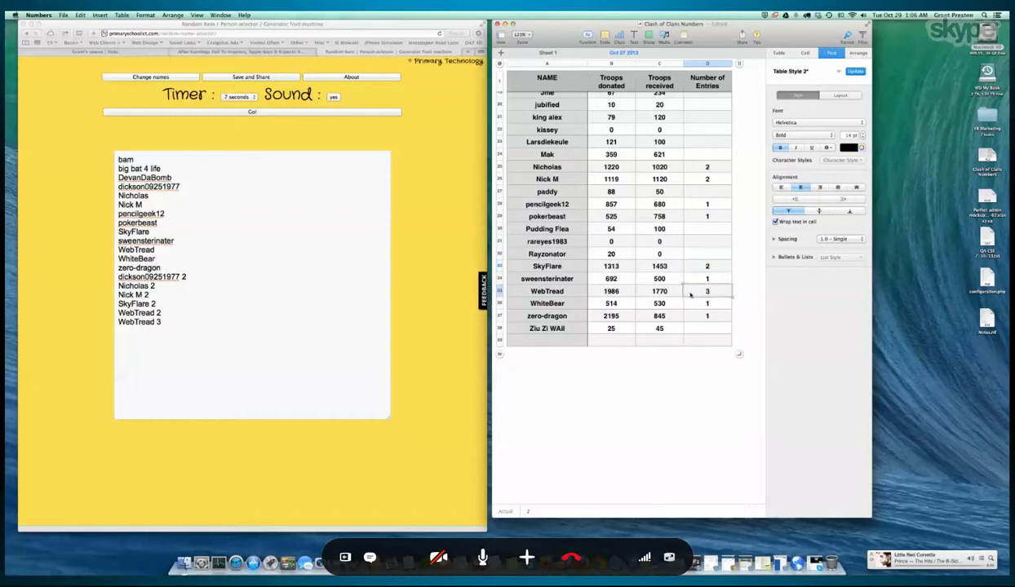
scroll(690, 295, down, 1)
scroll(690, 295, down, 1)
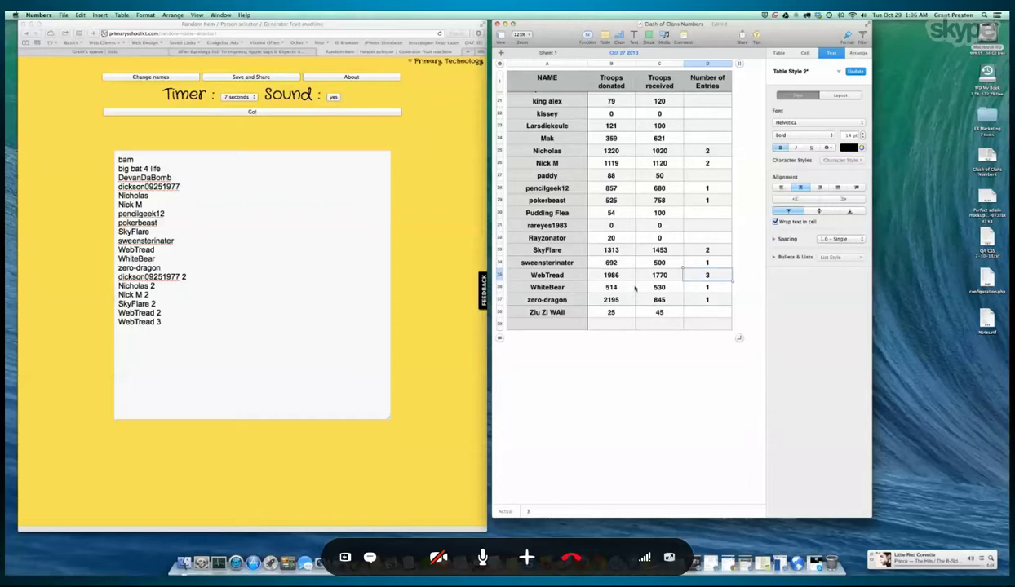
click(632, 287)
click(695, 290)
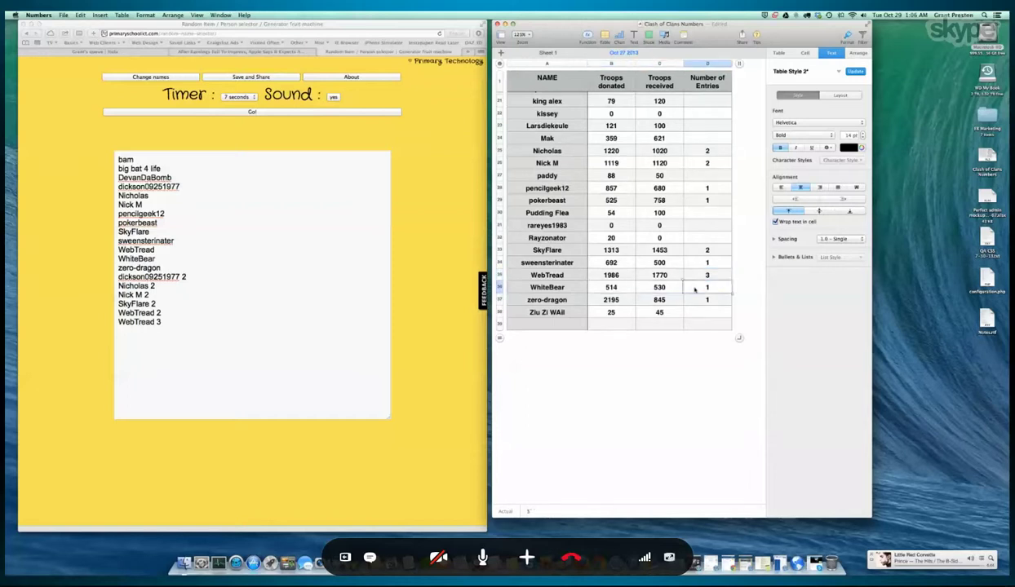
click(626, 300)
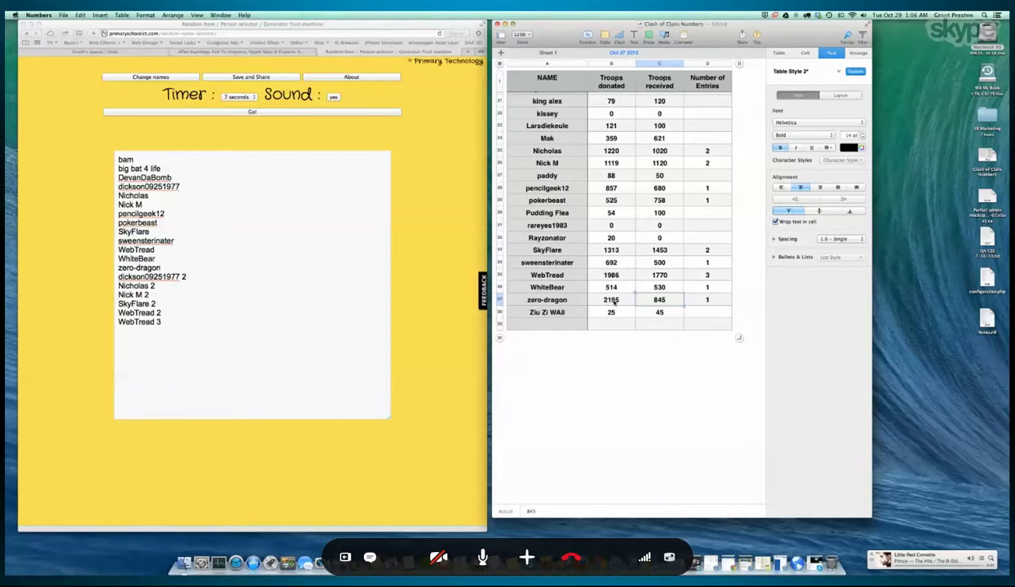
scroll(613, 301, up, 2)
scroll(614, 302, up, 3)
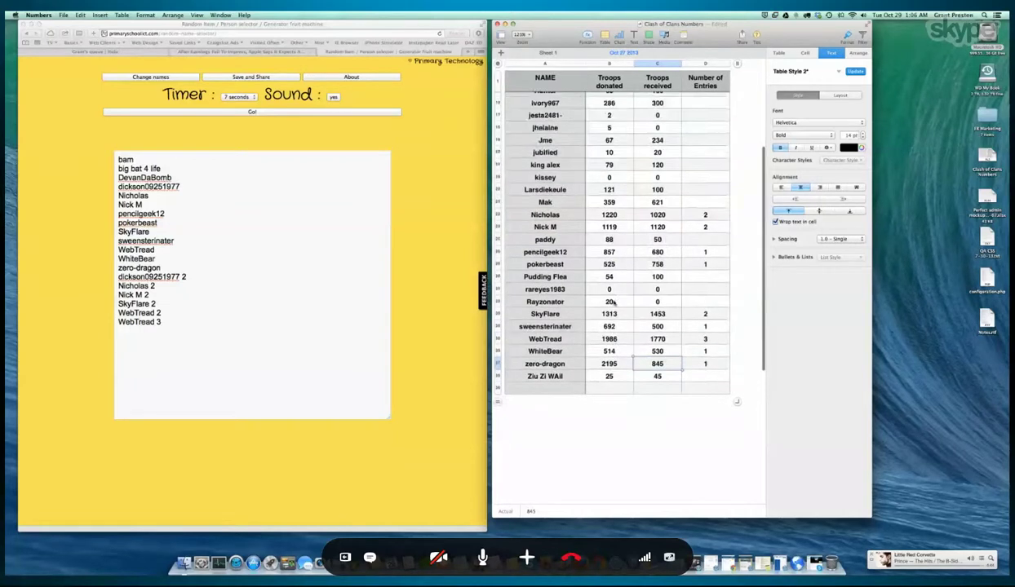
scroll(613, 302, up, 3)
scroll(613, 302, up, 3)
scroll(614, 302, up, 2)
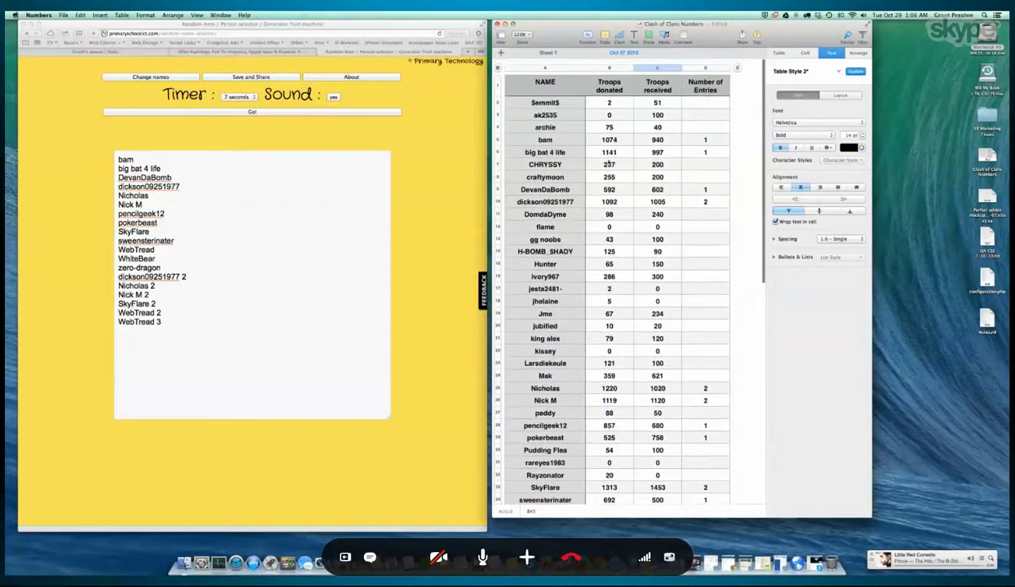
scroll(619, 204, down, 3)
scroll(618, 269, down, 4)
scroll(619, 327, down, 3)
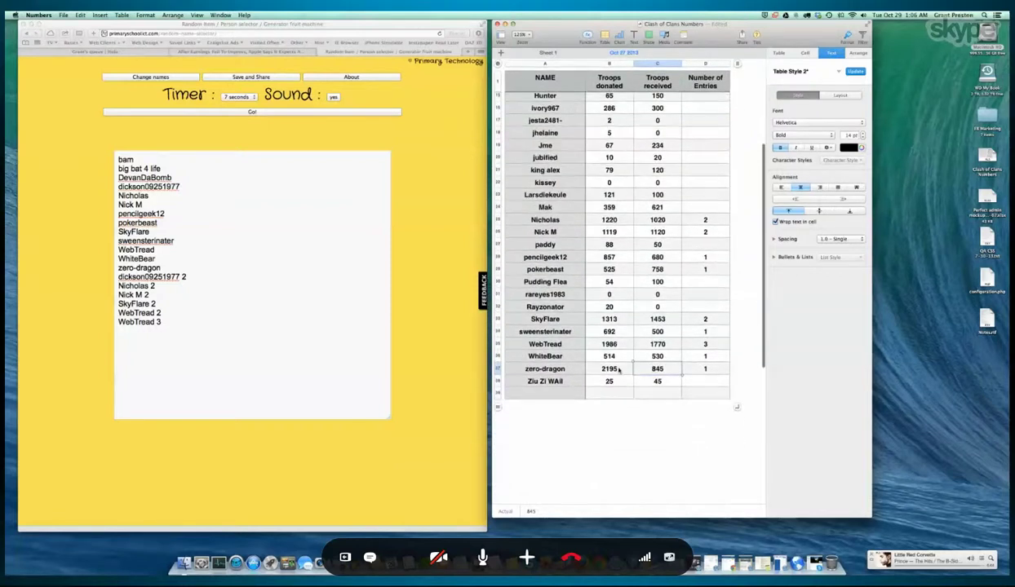
click(619, 368)
scroll(620, 327, up, 3)
scroll(624, 261, up, 3)
scroll(628, 196, up, 2)
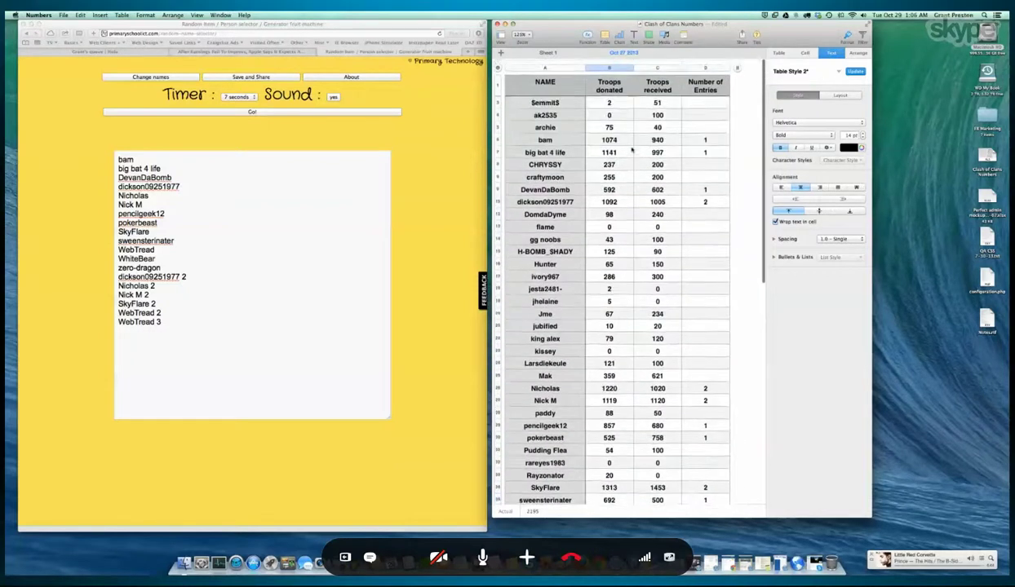
scroll(630, 151, down, 1)
scroll(635, 179, down, 3)
scroll(645, 245, down, 1)
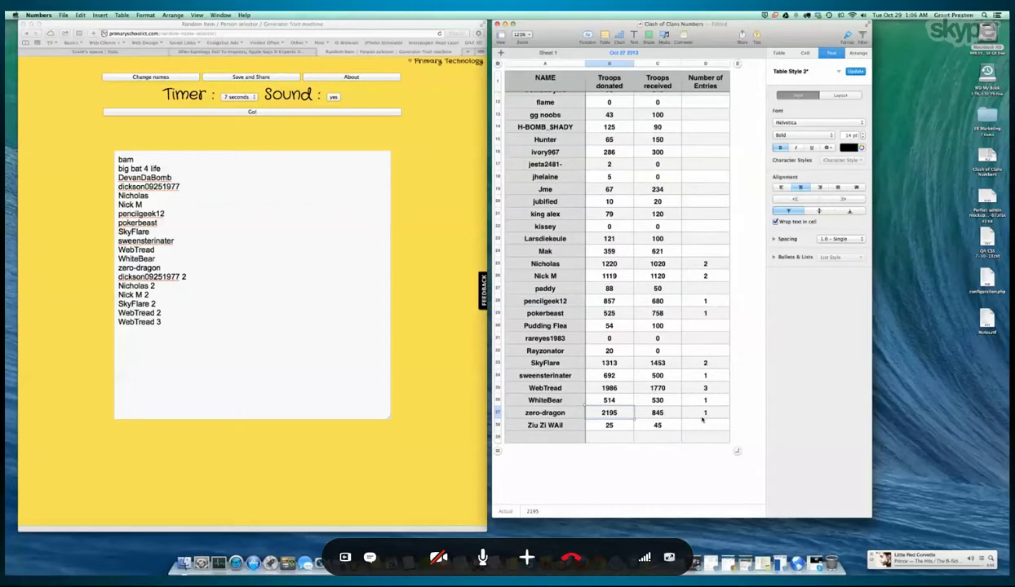
click(706, 418)
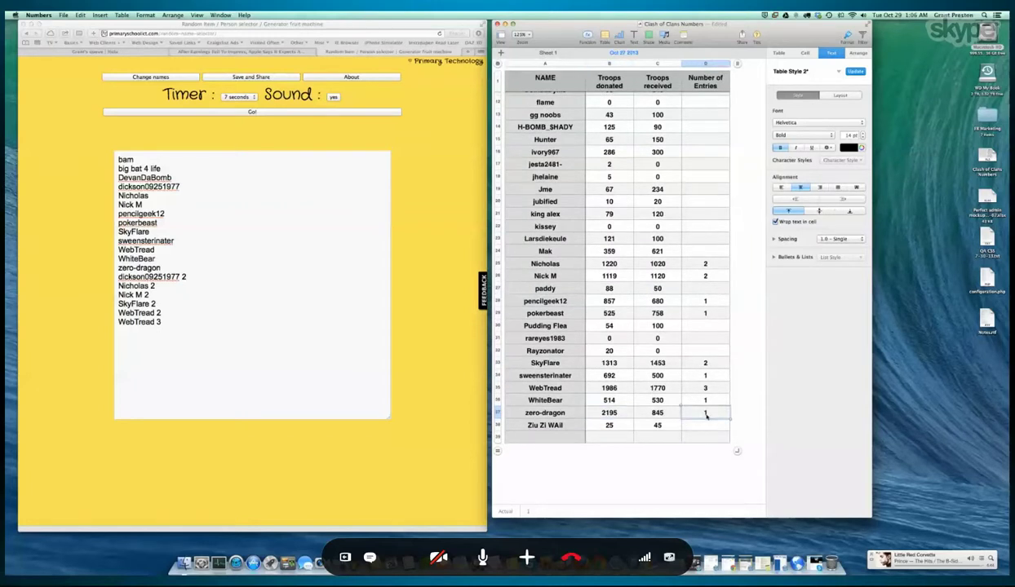
scroll(706, 418, up, 1)
scroll(706, 417, up, 5)
scroll(707, 418, up, 3)
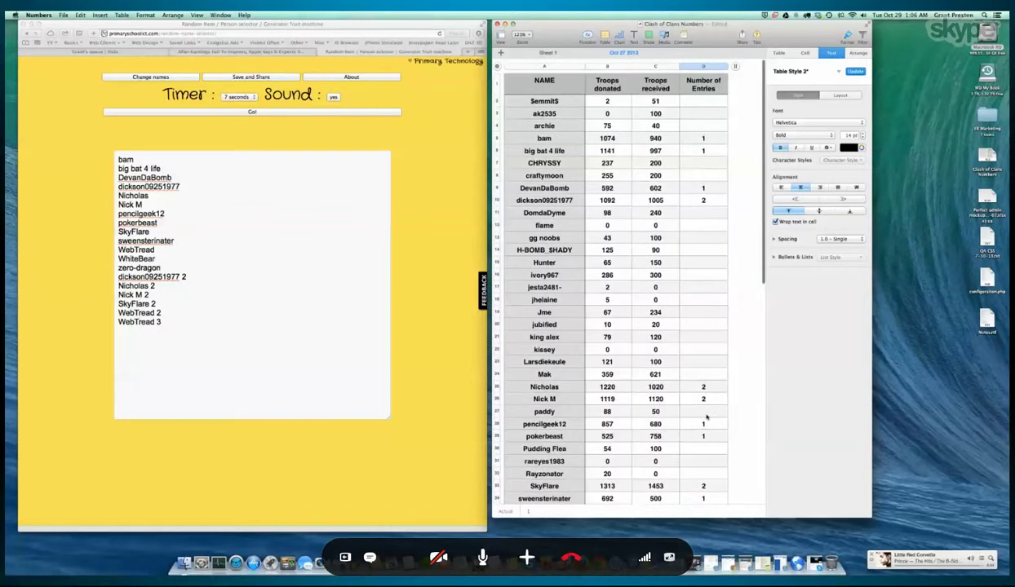
scroll(707, 418, down, 8)
click(661, 407)
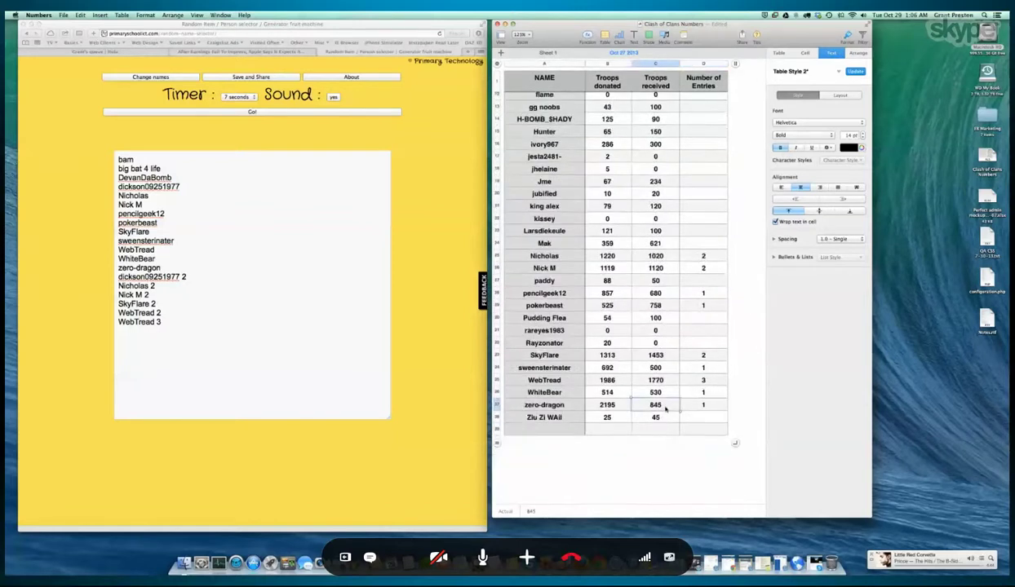
click(705, 405)
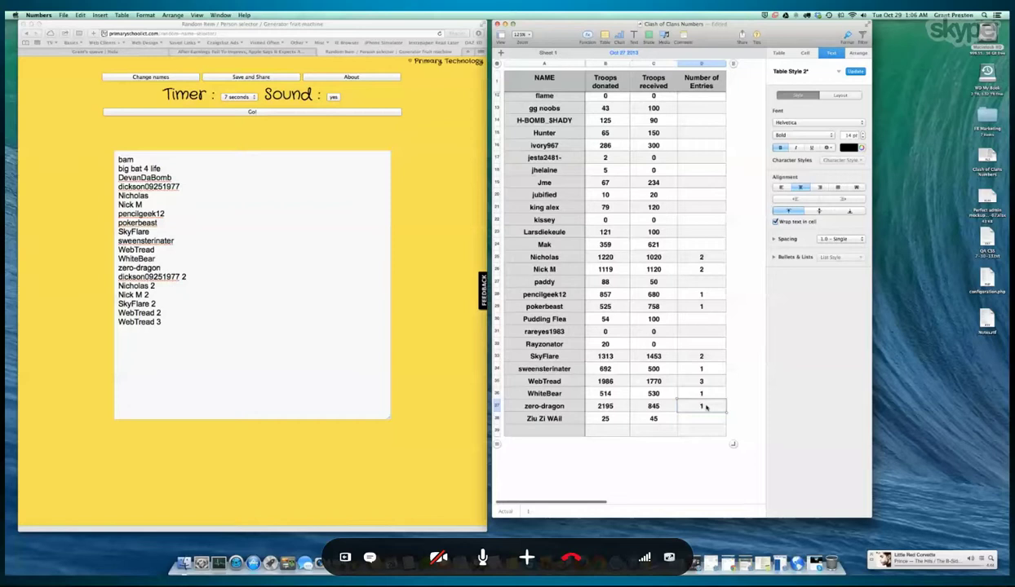
scroll(748, 412, up, 2)
scroll(749, 413, up, 2)
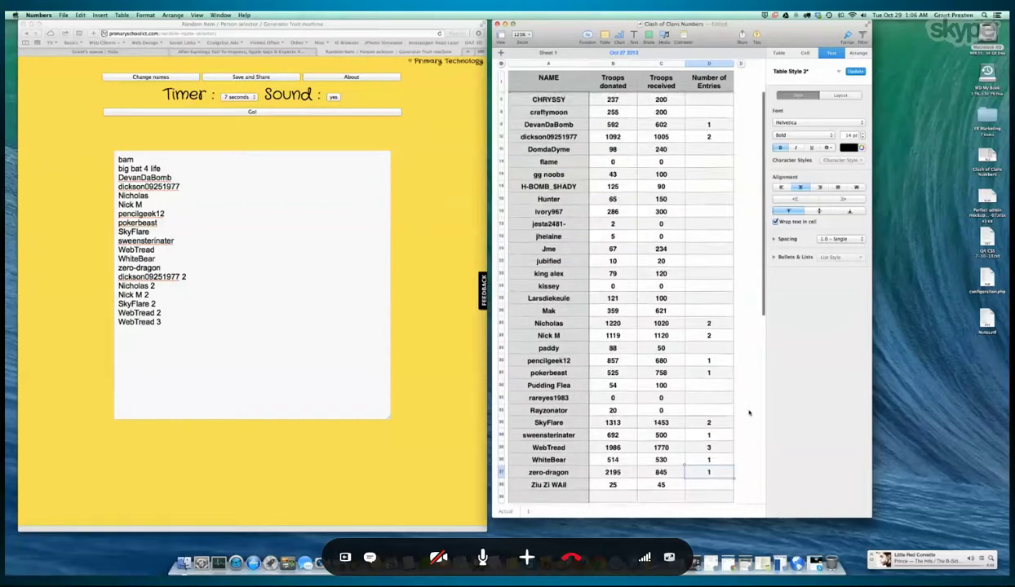
scroll(749, 413, up, 2)
scroll(749, 413, up, 1)
scroll(748, 413, down, 3)
scroll(749, 413, down, 2)
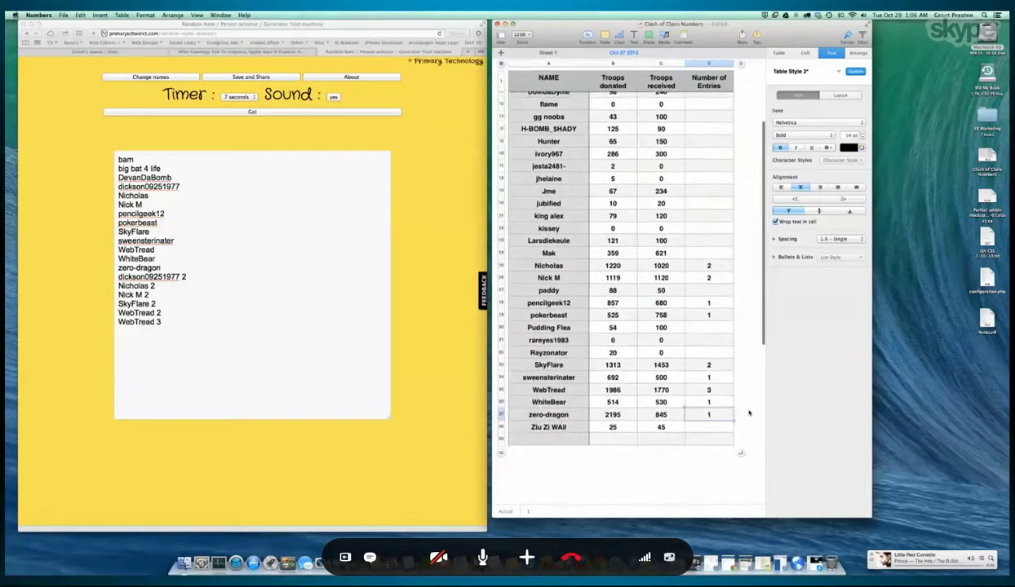
scroll(749, 413, up, 1)
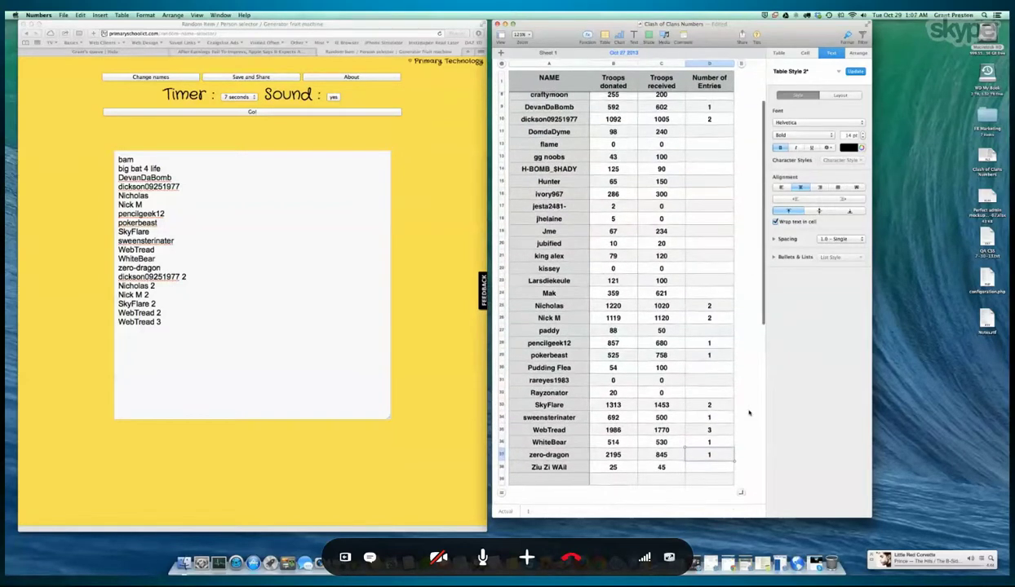
scroll(749, 413, up, 2)
scroll(749, 413, down, 1)
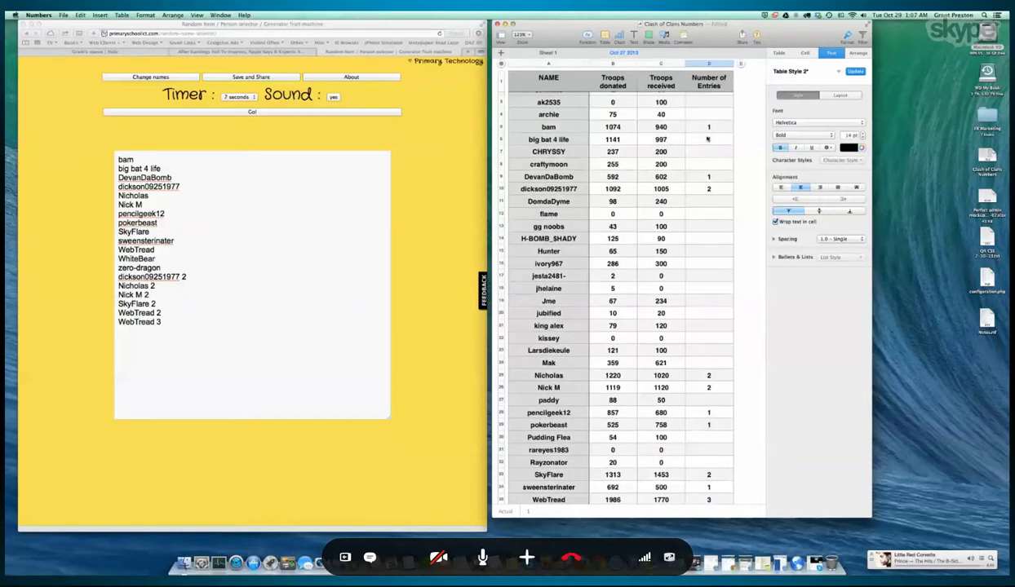
scroll(749, 391, down, 1)
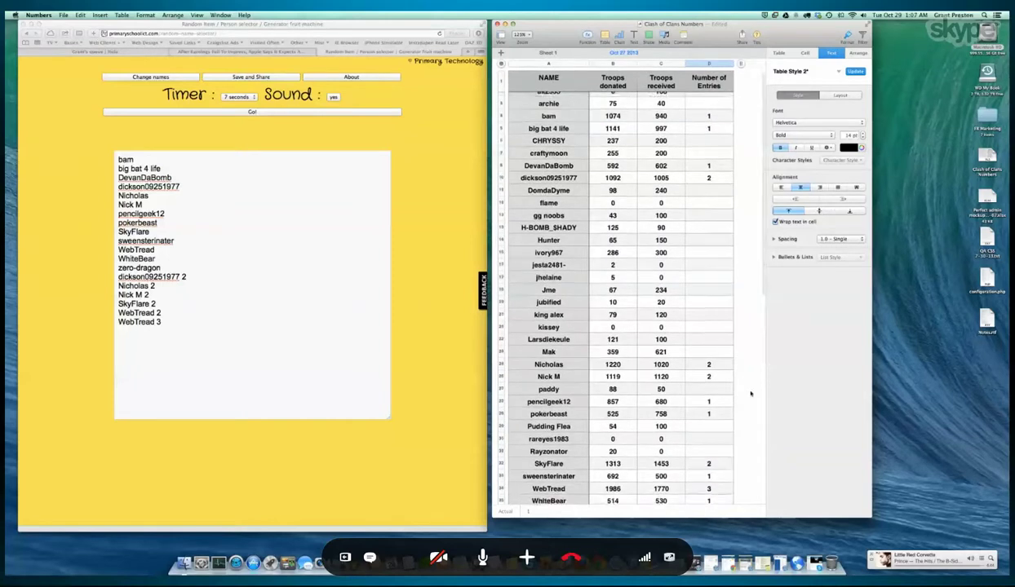
scroll(751, 394, down, 3)
scroll(750, 393, up, 1)
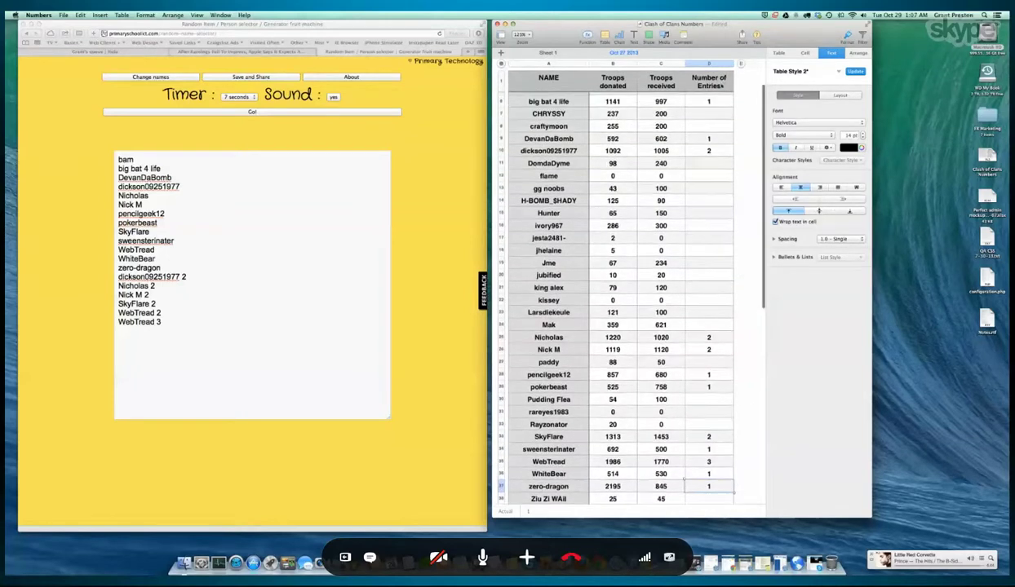
click(289, 308)
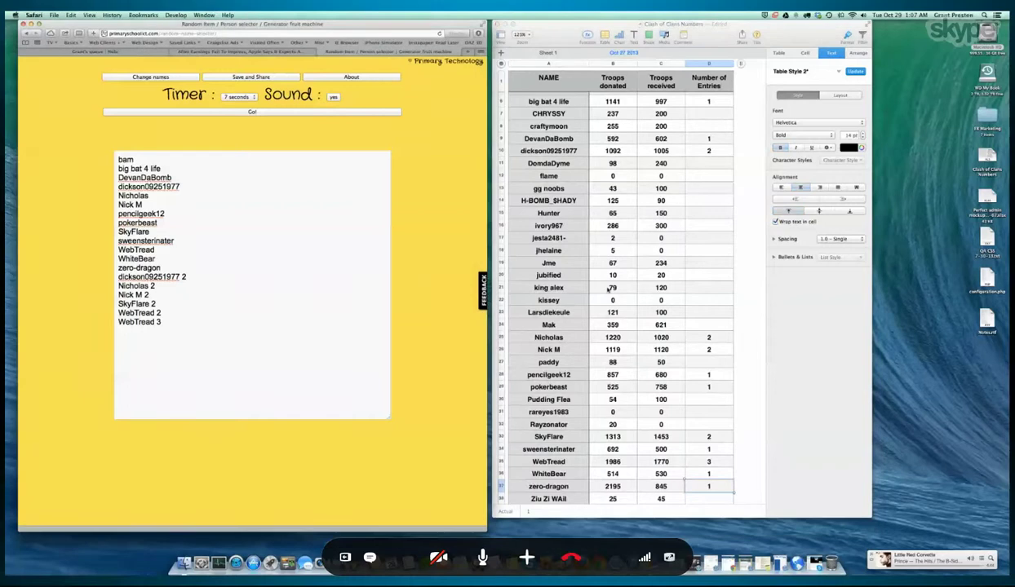
scroll(628, 296, up, 2)
scroll(628, 296, up, 1)
scroll(629, 296, up, 1)
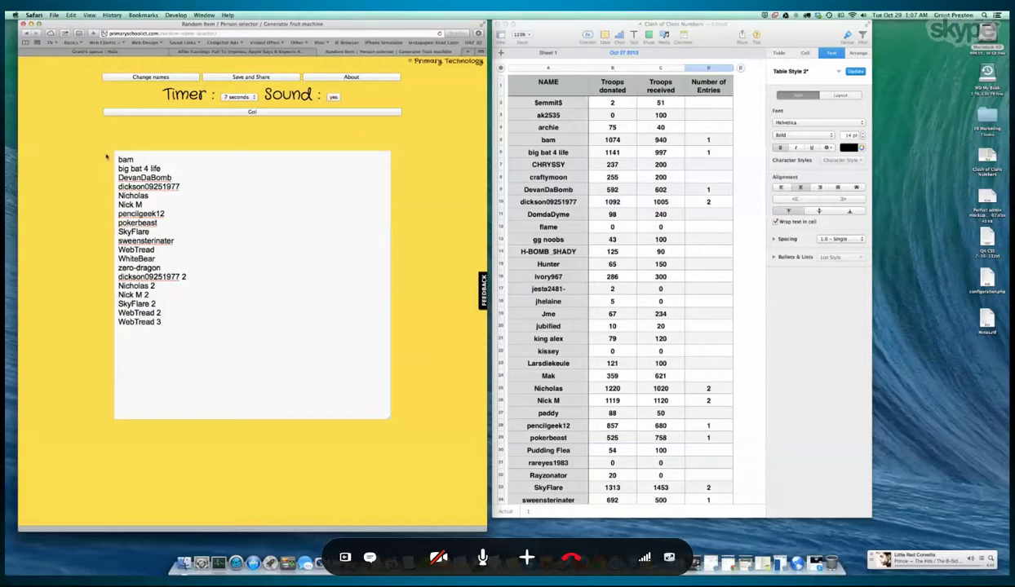
double_click(125, 159)
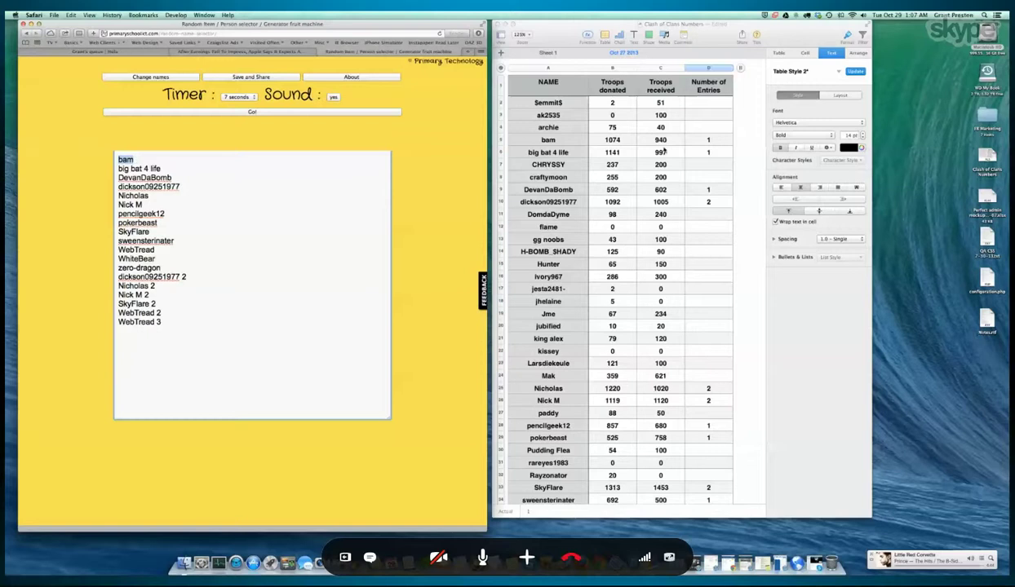
scroll(612, 148, up, 2)
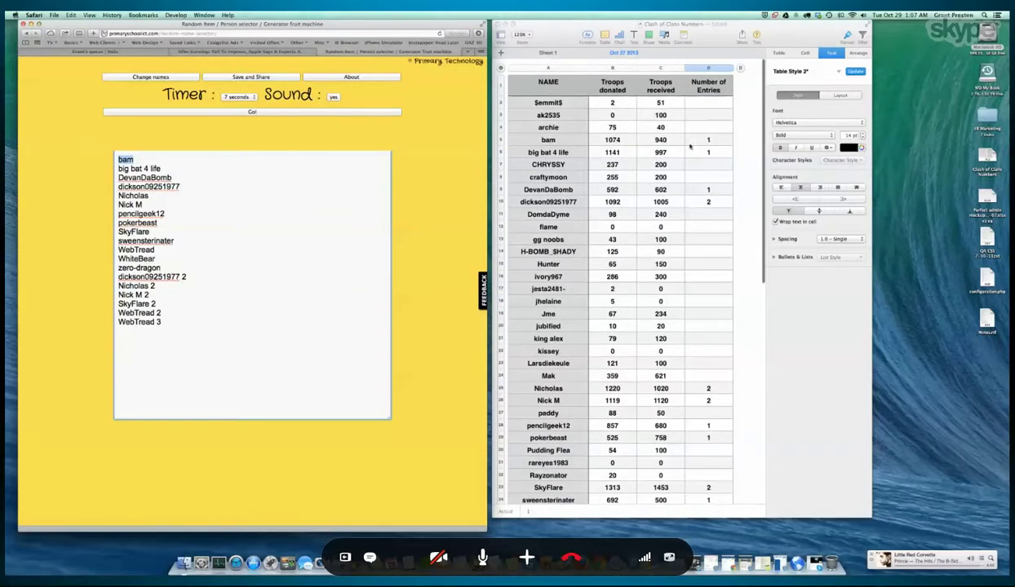
scroll(682, 165, down, 1)
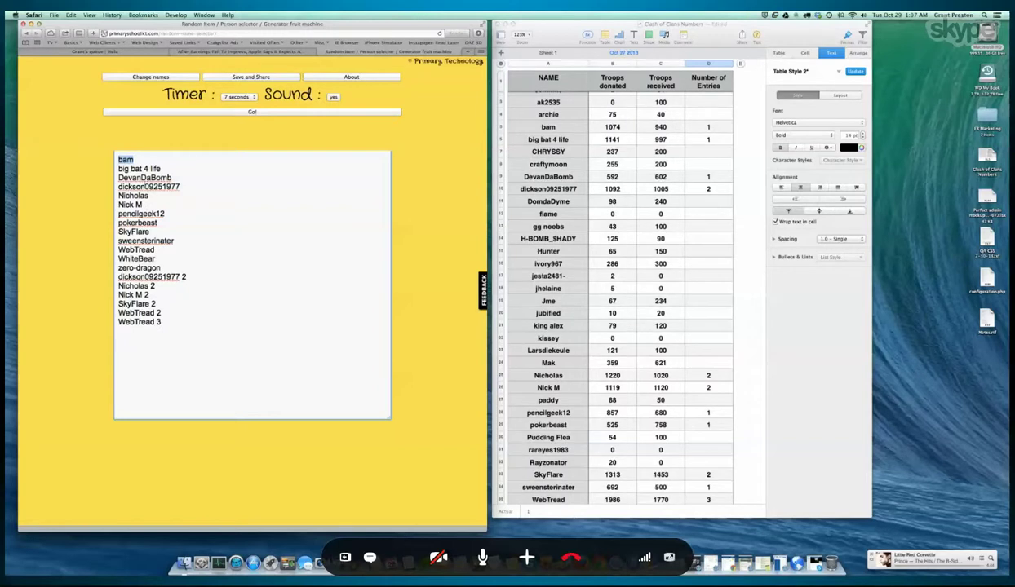
scroll(702, 147, down, 1)
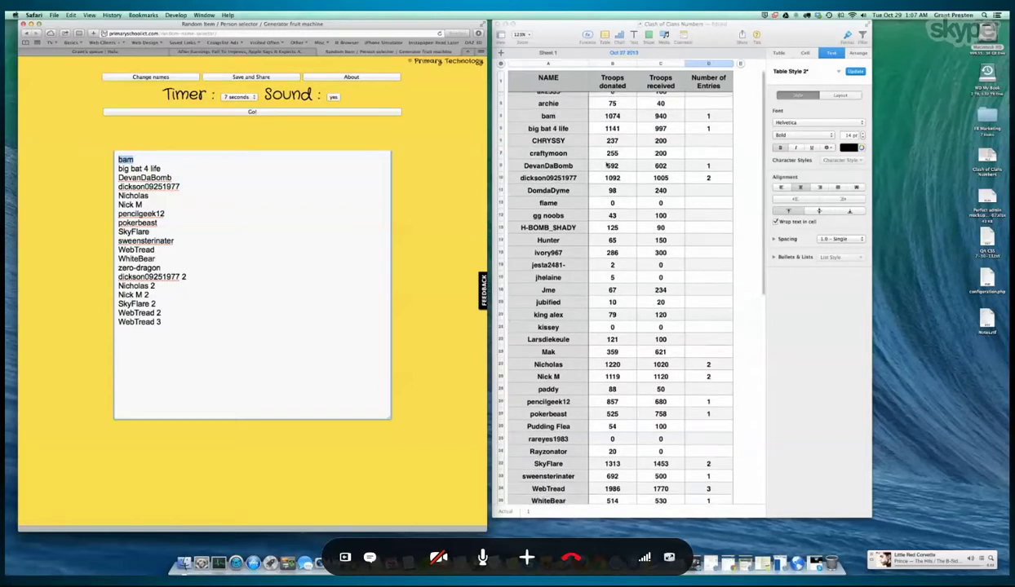
scroll(722, 142, down, 2)
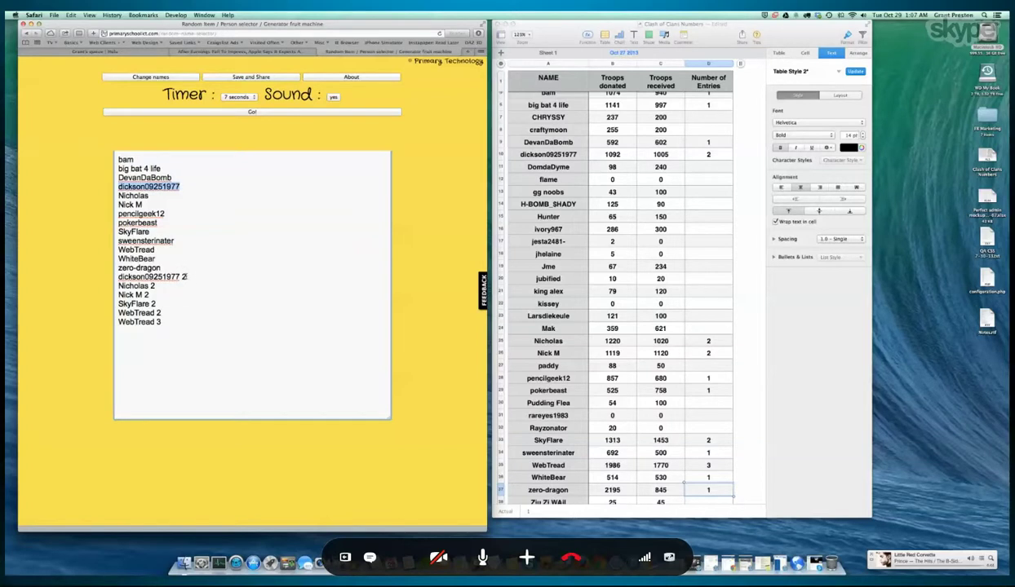
click(186, 276)
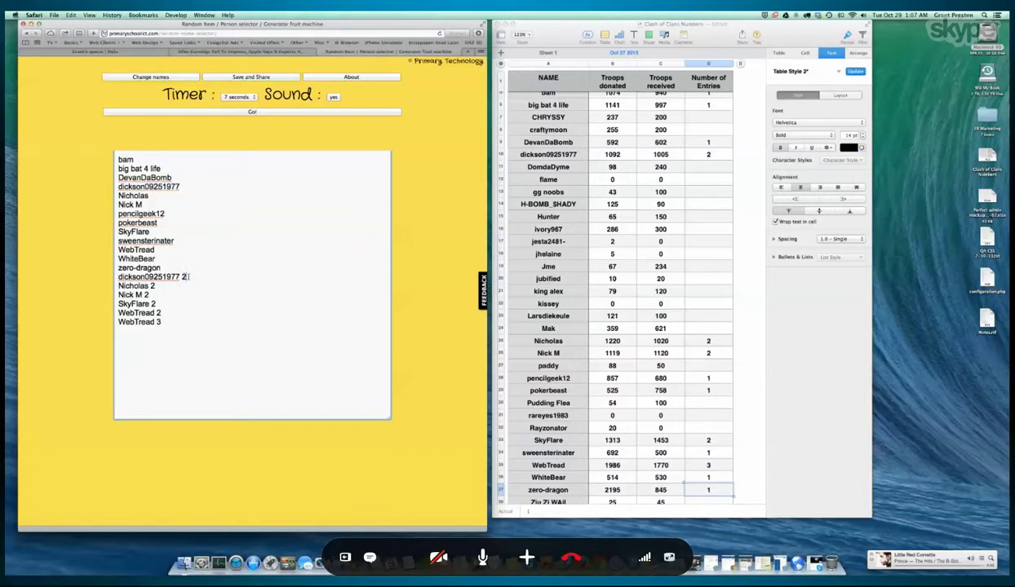
scroll(198, 273, down, 1)
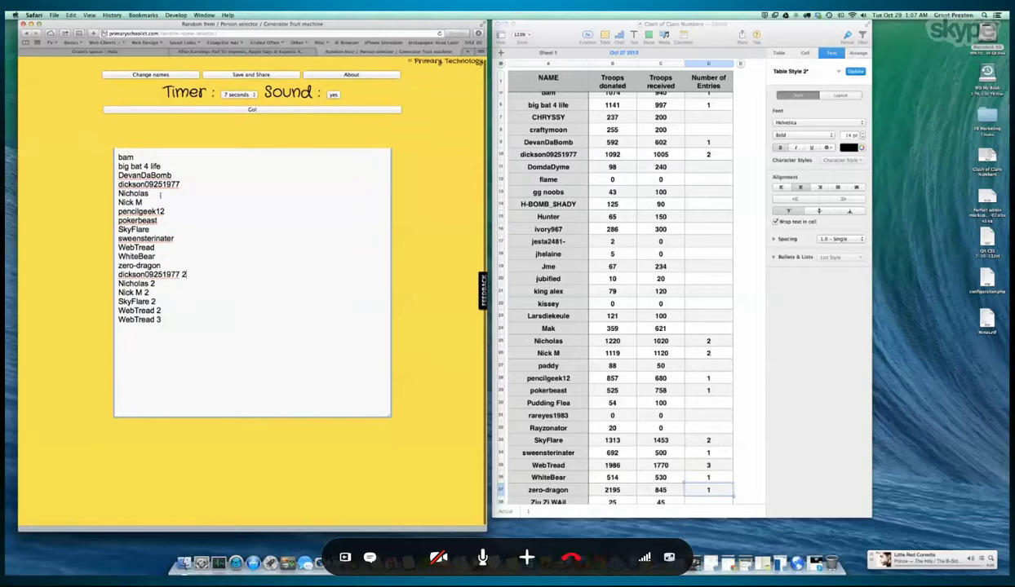
drag(118, 283, 159, 293)
click(158, 292)
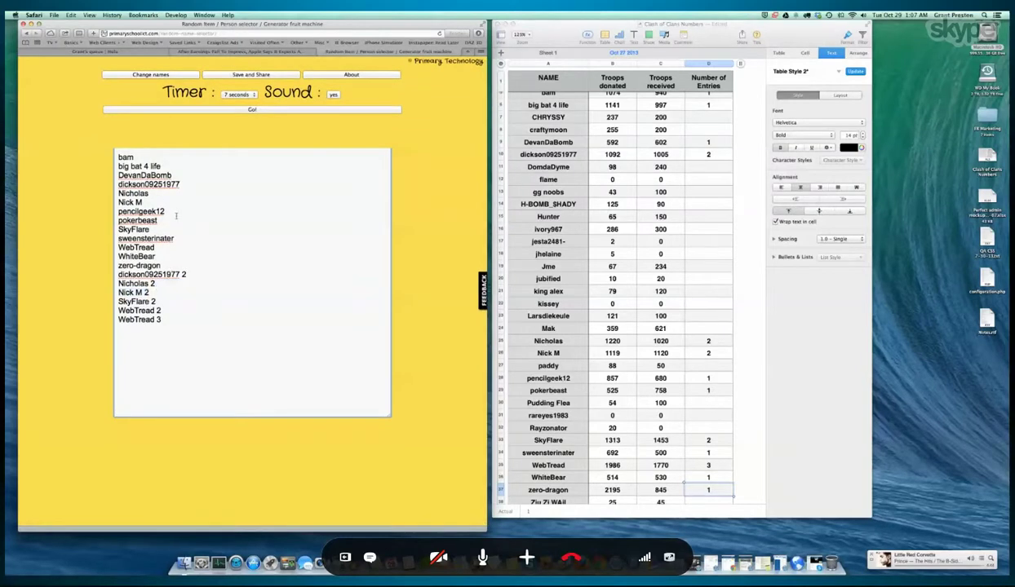
mouse_move(165, 211)
mouse_down()
mouse_move(119, 221)
mouse_move(118, 230)
mouse_up()
drag(158, 302, 115, 302)
drag(181, 239, 118, 238)
click(168, 250)
click(164, 310)
click(166, 258)
scroll(205, 297, up, 1)
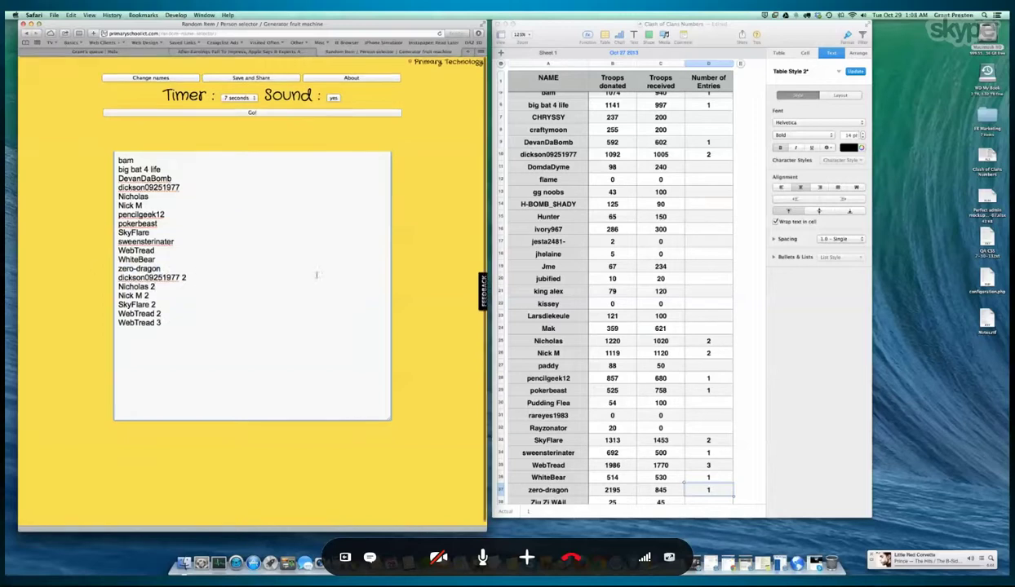
Step: Nudge the donation table window slightly right and return to the name selector page
drag(549, 25, 557, 25)
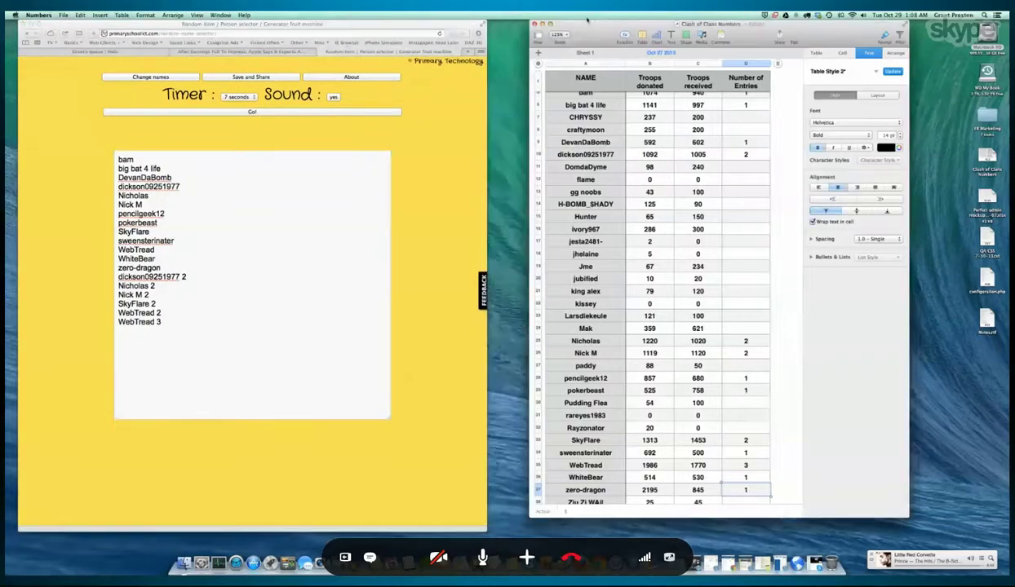
click(427, 136)
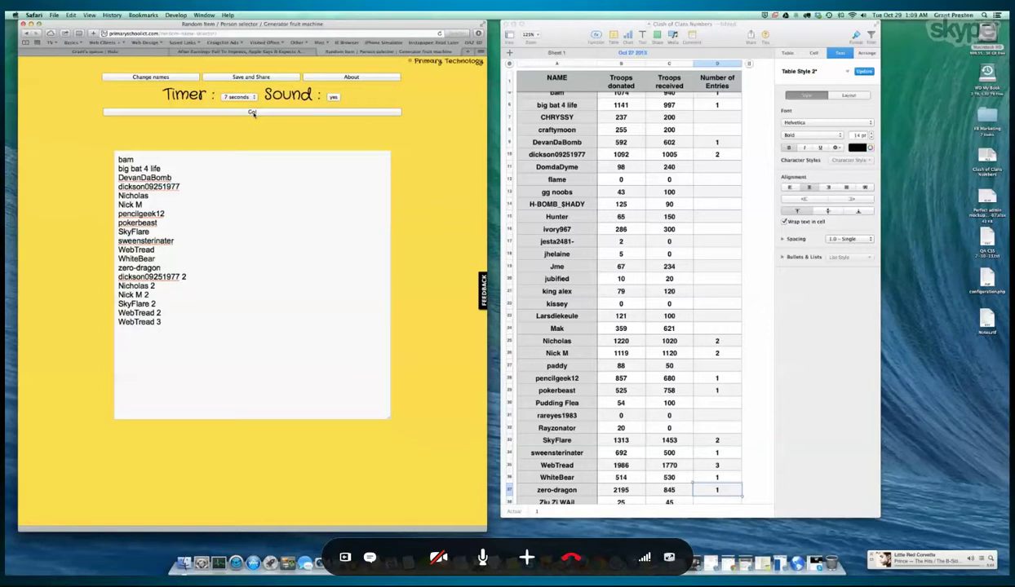
Step: Draw a random name with Go!, which lands on SkyFlare 2
click(253, 112)
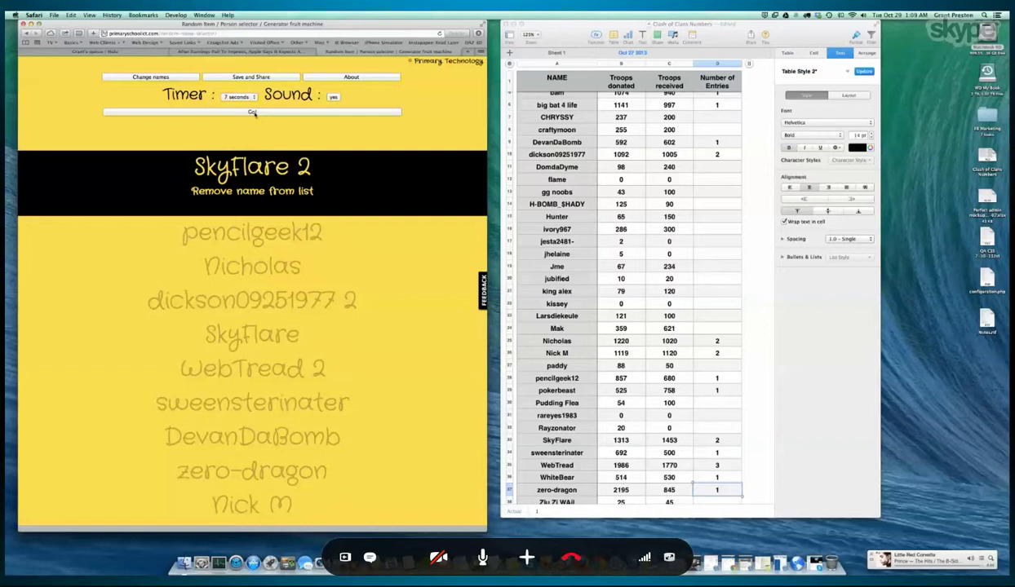
scroll(347, 303, down, 5)
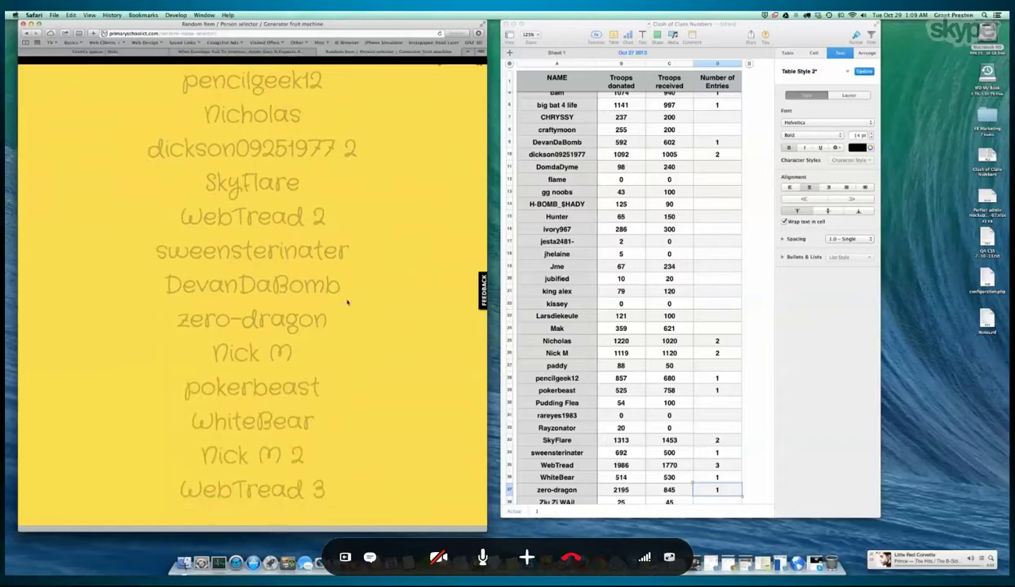
scroll(347, 302, up, 2)
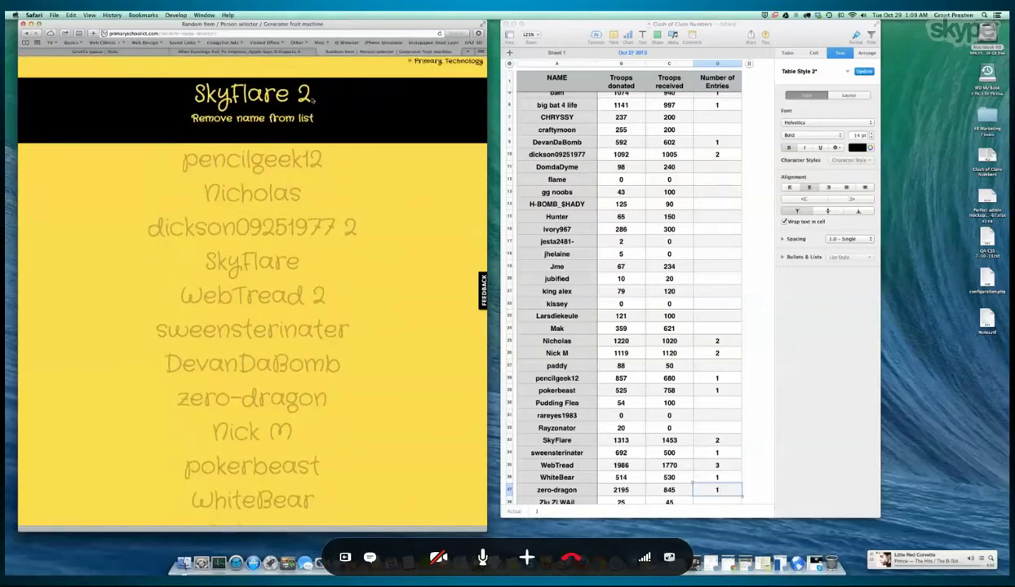
scroll(387, 312, down, 2)
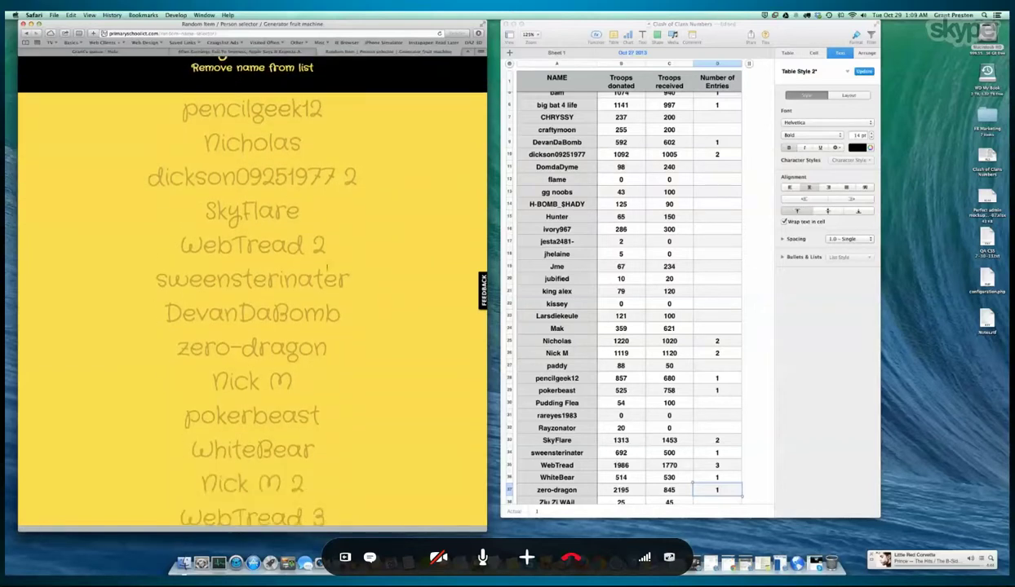
scroll(327, 266, down, 3)
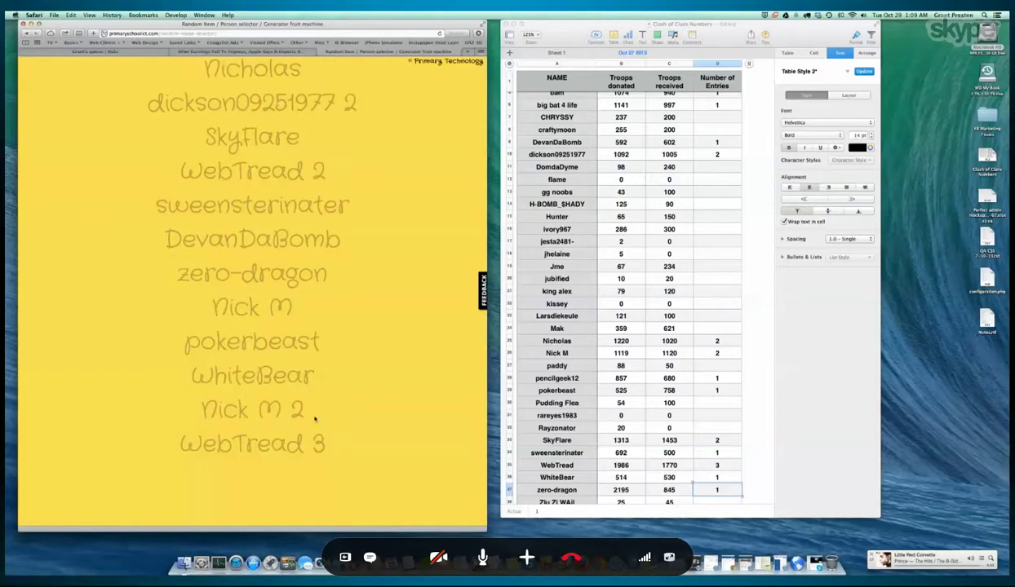
scroll(357, 224, up, 5)
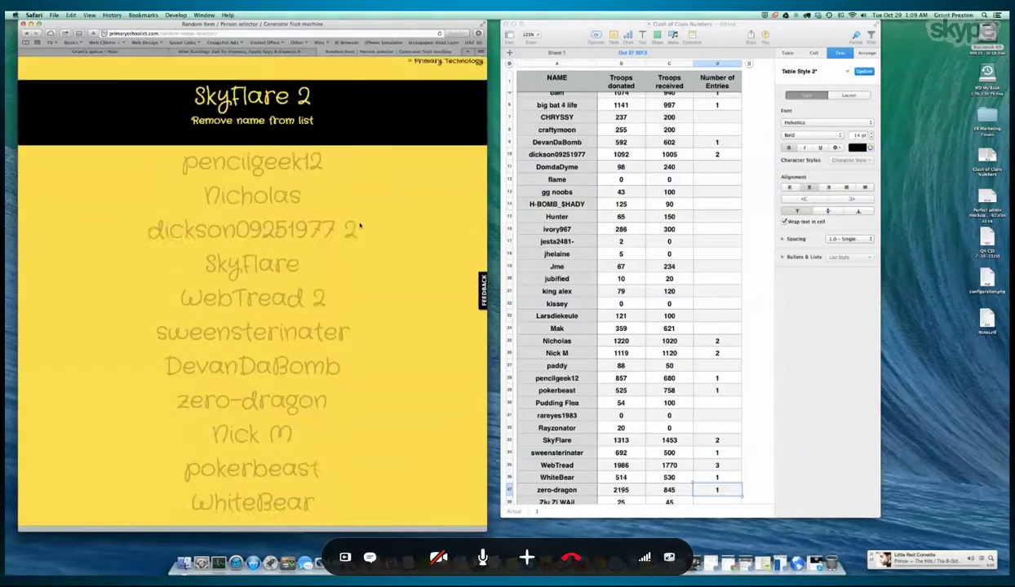
scroll(360, 216, down, 5)
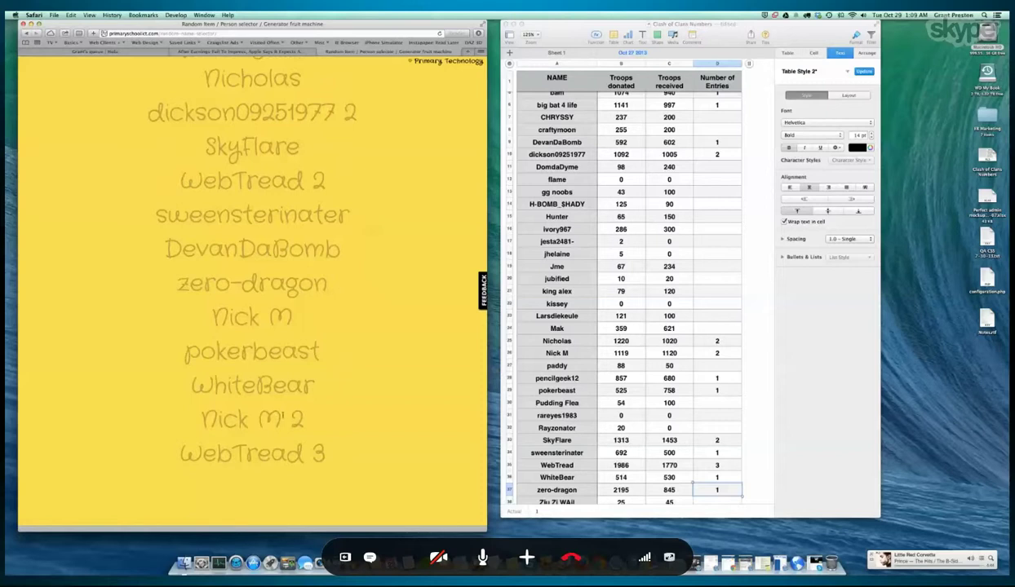
scroll(377, 260, up, 5)
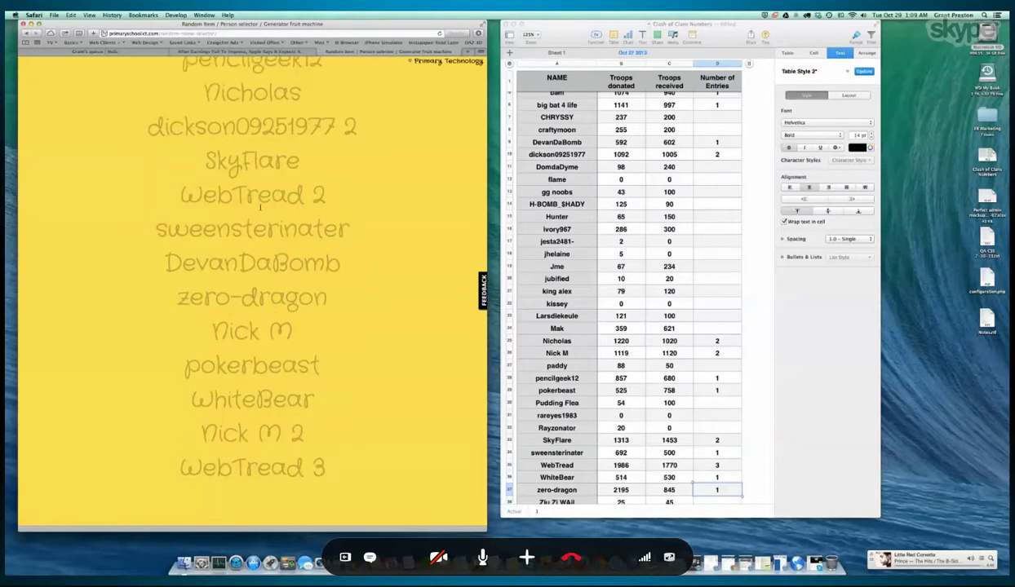
scroll(253, 286, up, 3)
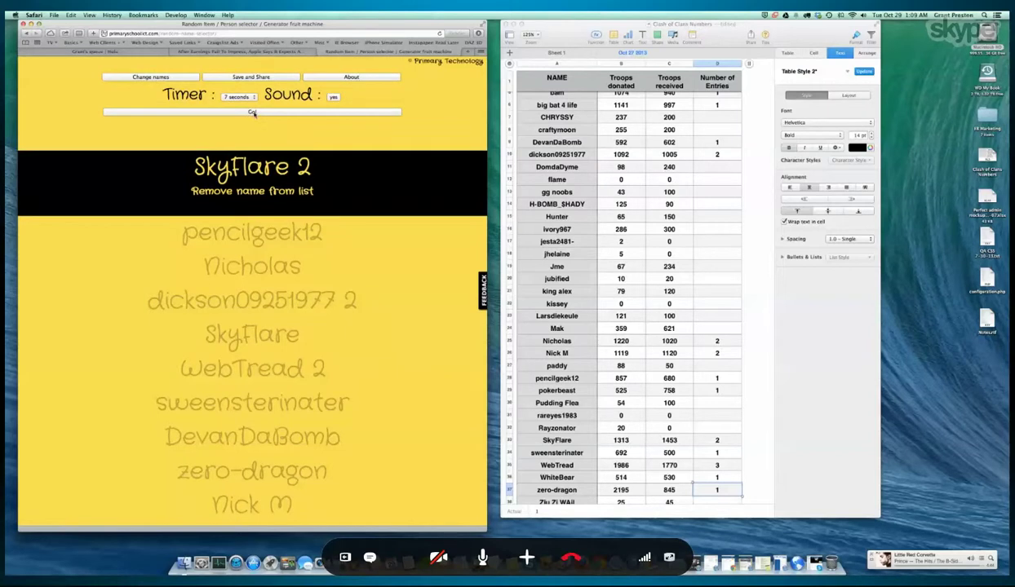
click(254, 113)
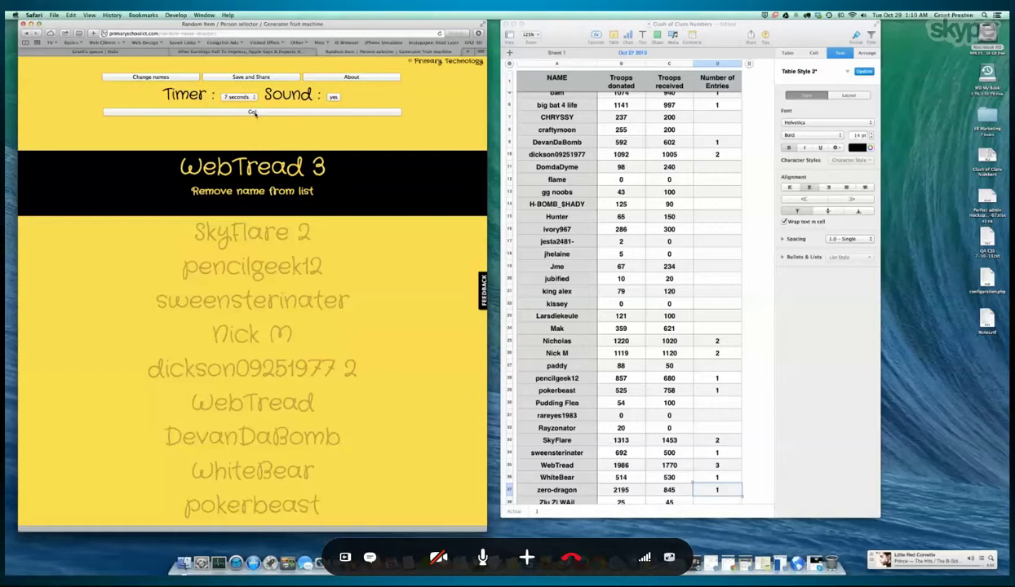
click(253, 114)
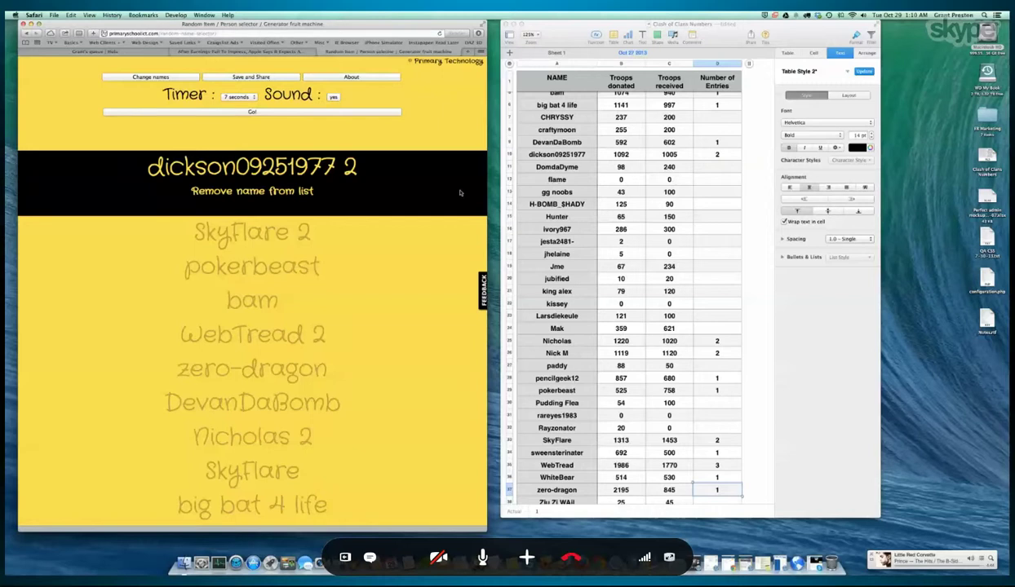
scroll(437, 357, down, 3)
scroll(439, 357, down, 2)
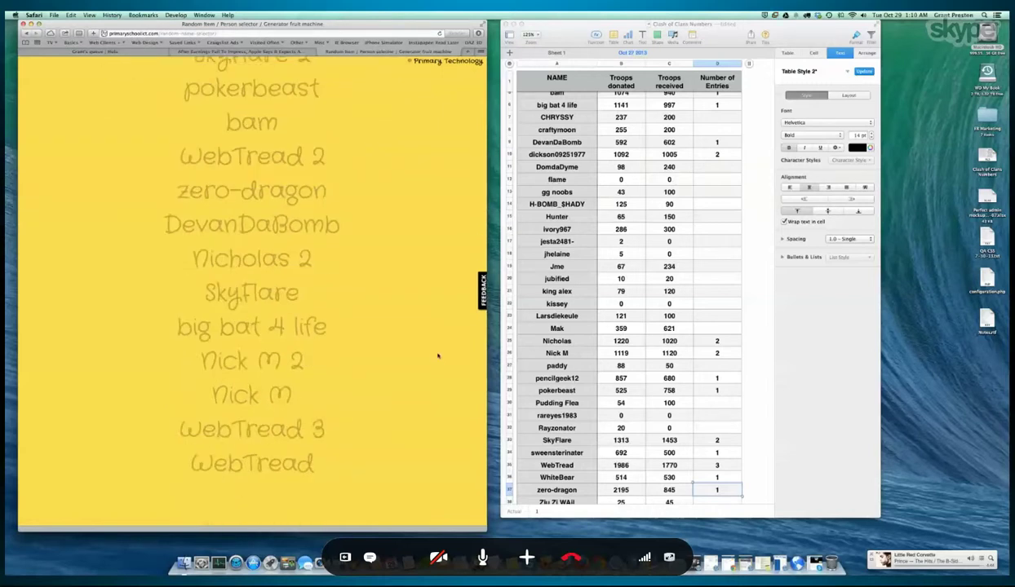
scroll(330, 424, up, 2)
scroll(335, 364, up, 2)
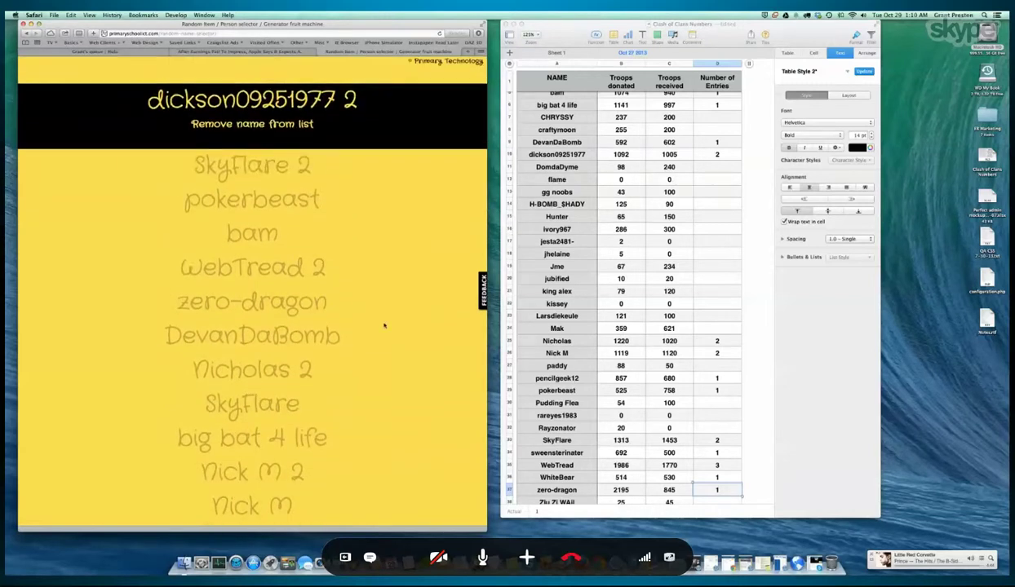
scroll(380, 322, up, 2)
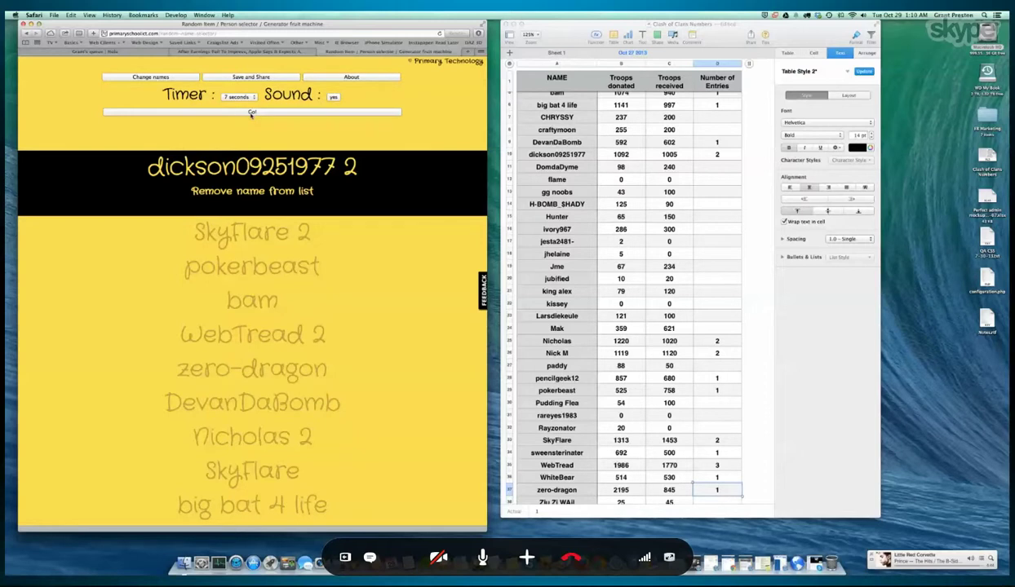
Step: Make the final draw landing on WebTread 3, then bring the donation spreadsheet forward
click(250, 113)
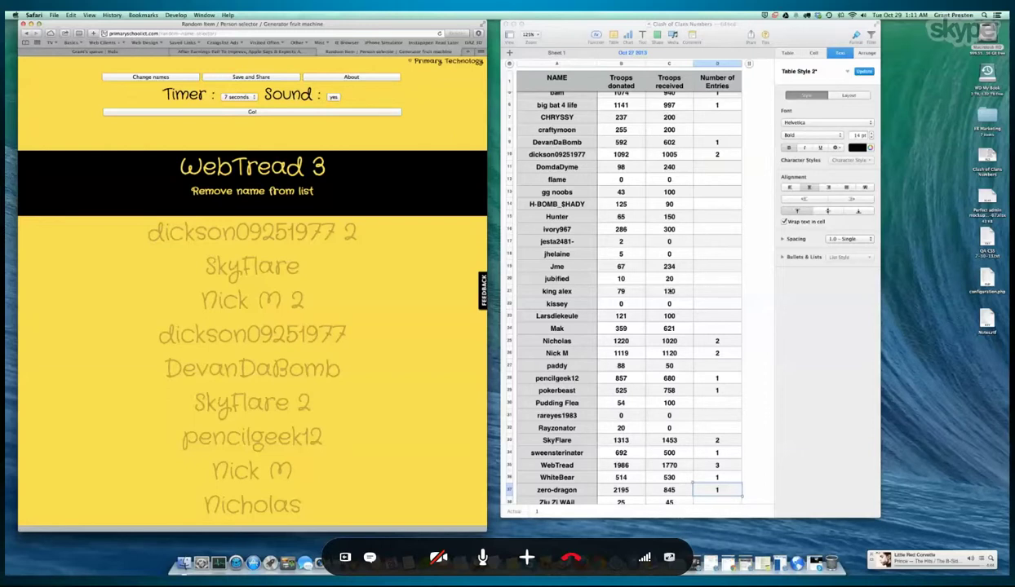
scroll(752, 292, up, 3)
click(752, 292)
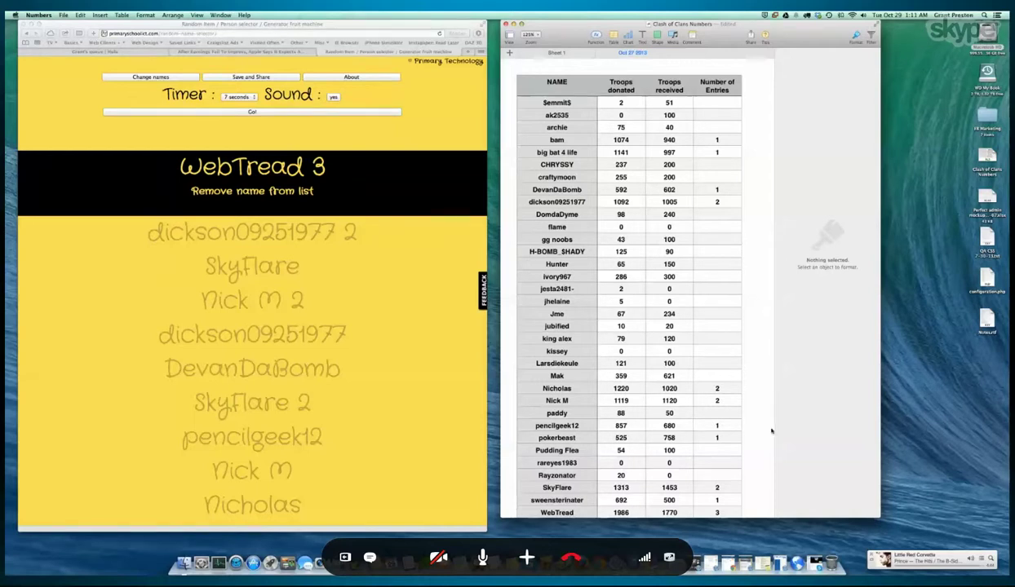
scroll(766, 433, down, 2)
scroll(766, 432, down, 2)
scroll(765, 433, down, 1)
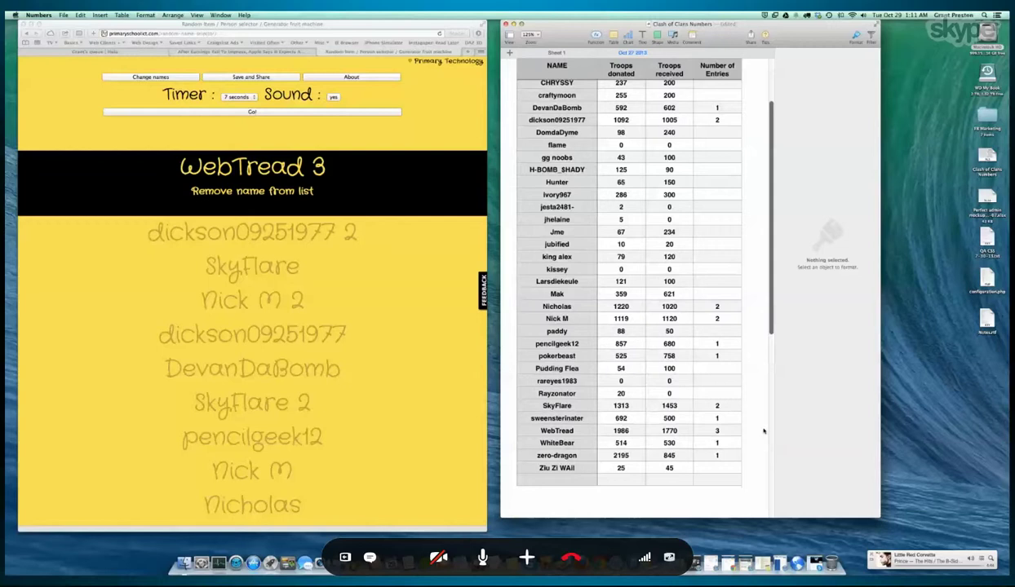
scroll(763, 432, up, 2)
scroll(764, 431, up, 1)
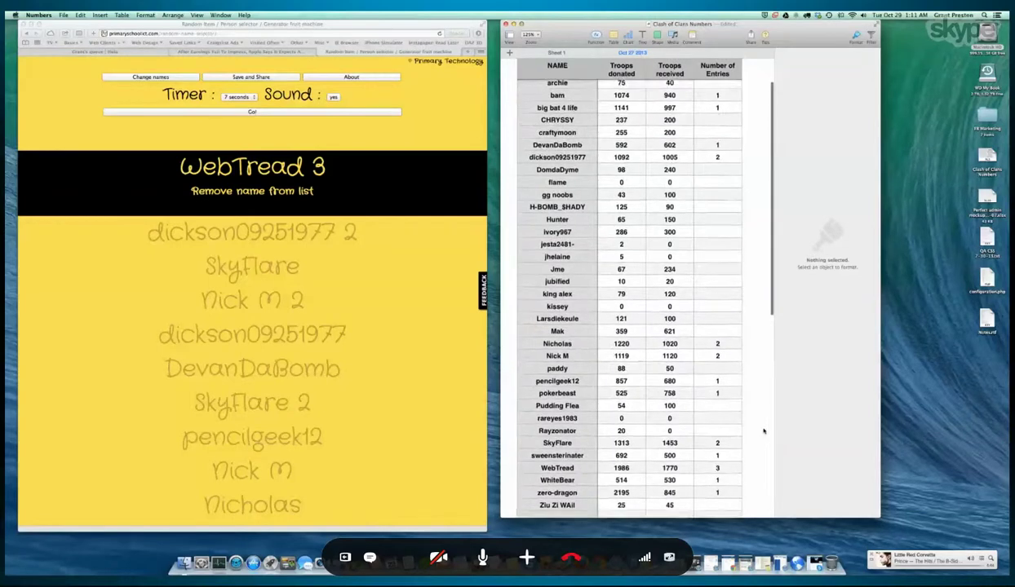
scroll(764, 431, up, 1)
scroll(763, 432, up, 1)
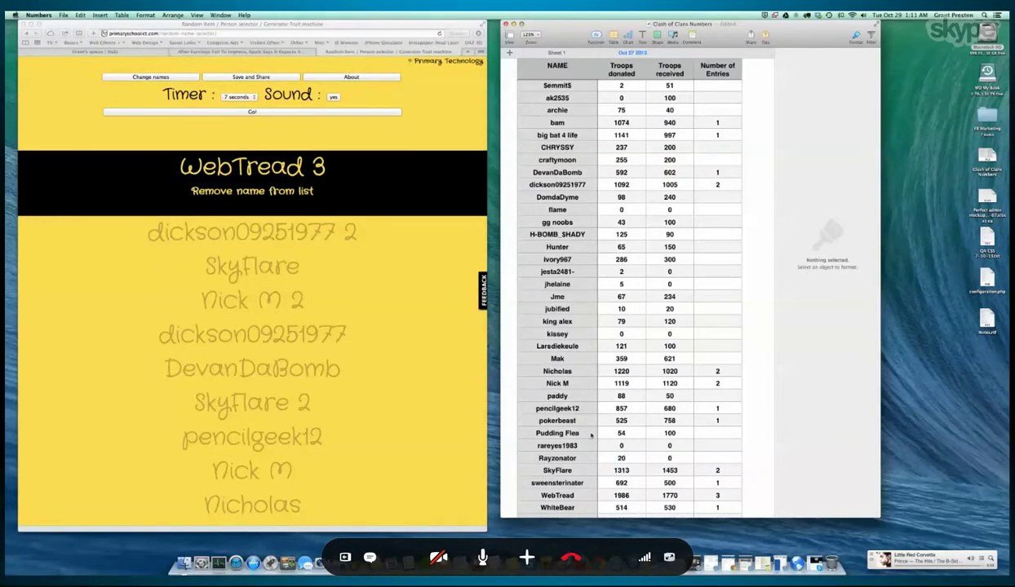
scroll(593, 436, down, 3)
scroll(593, 436, down, 2)
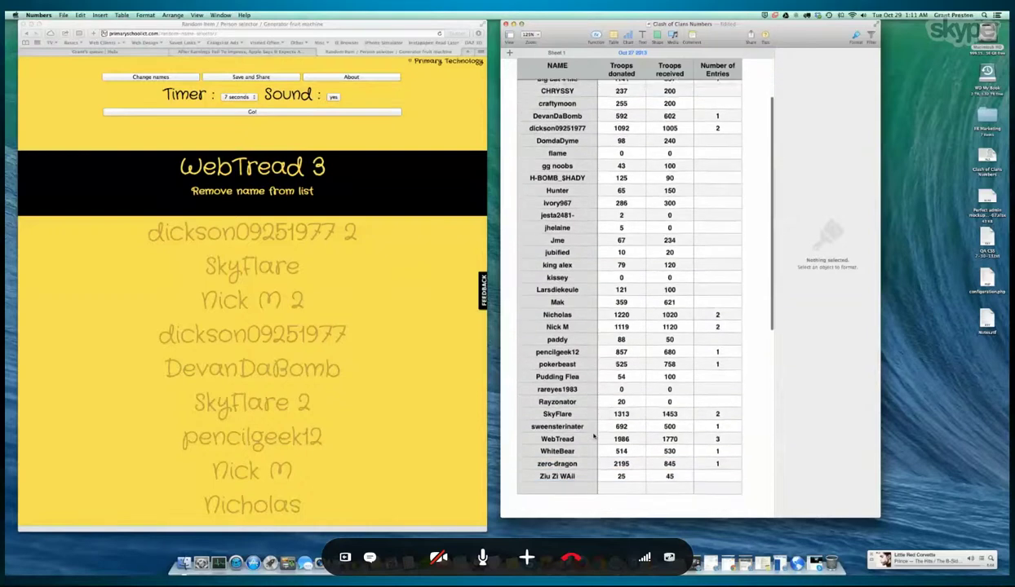
scroll(594, 436, up, 5)
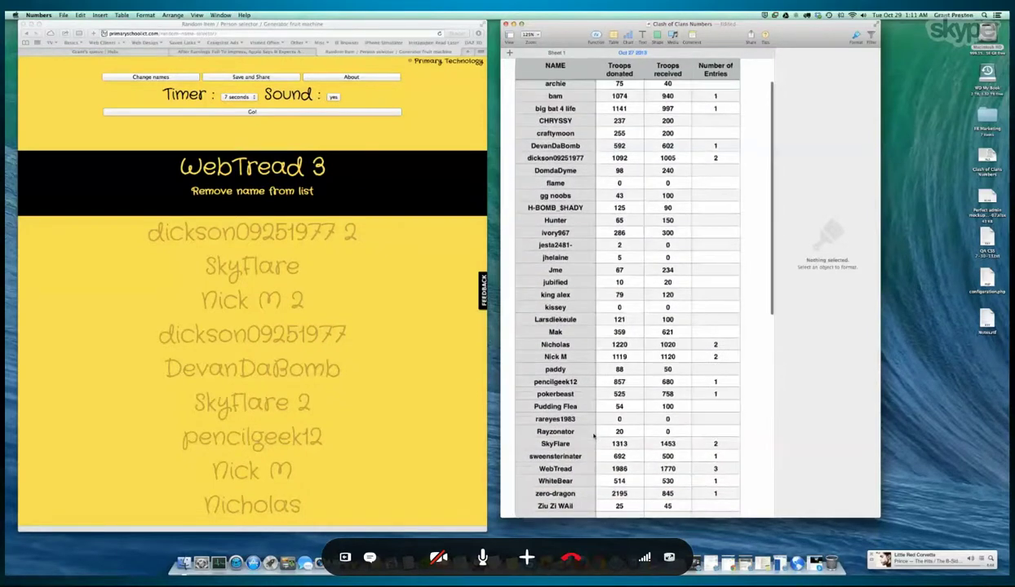